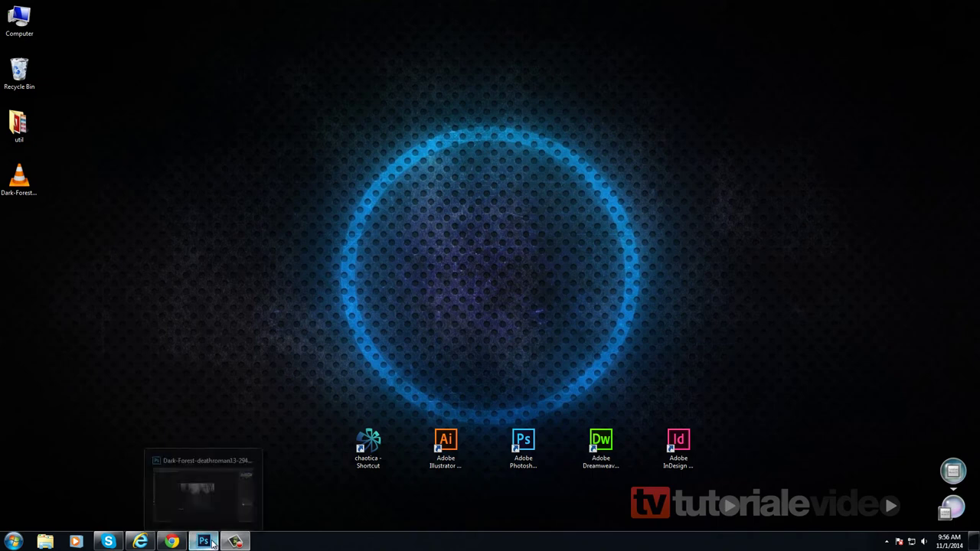
# Bring the forest animation document forward and preview the falling leaves twice from frame 1
pyautogui.click(206, 541)
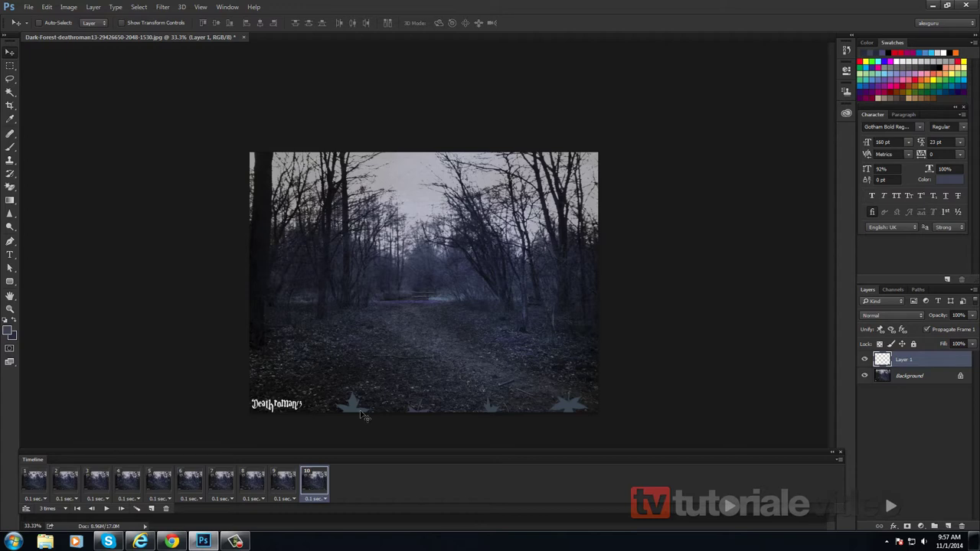
pyautogui.click(49, 489)
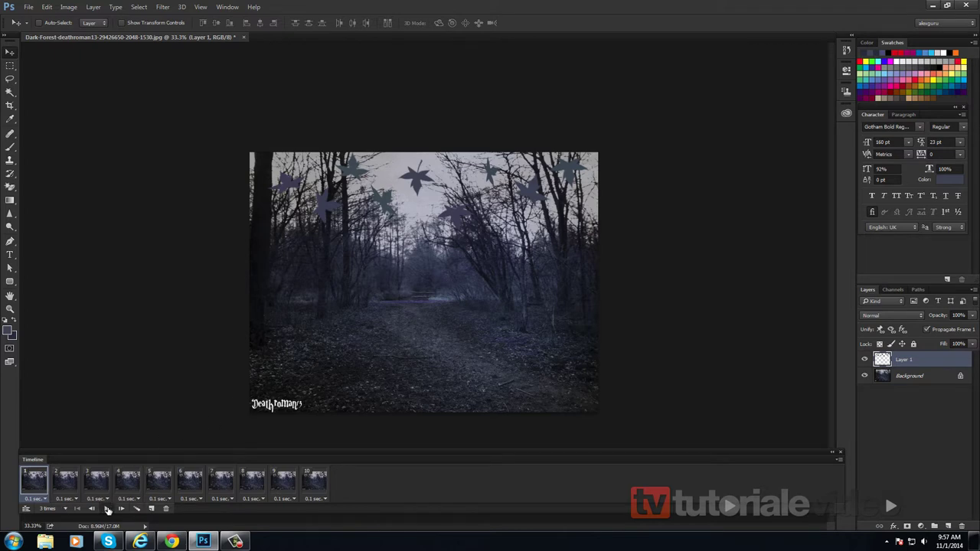
pyautogui.click(107, 509)
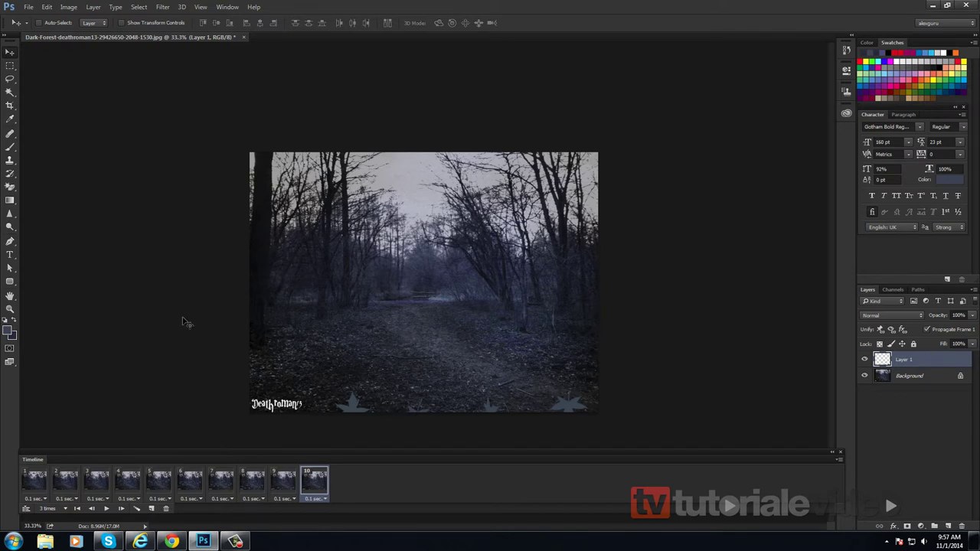
pyautogui.click(32, 484)
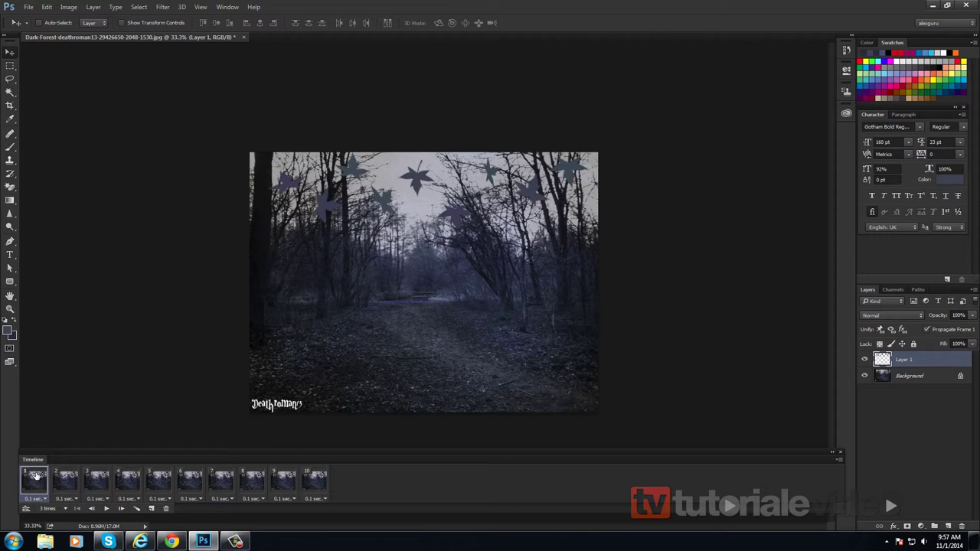
pyautogui.click(107, 509)
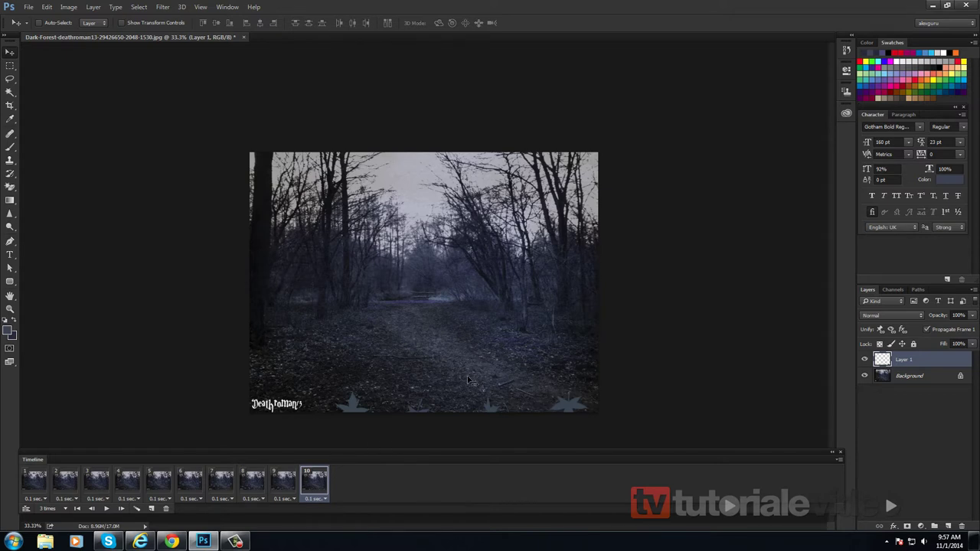
pyautogui.click(39, 22)
# Close the animation document without saving and close the empty Timeline panel
pyautogui.moveTo(294, 270); pyautogui.dragTo(304, 298)
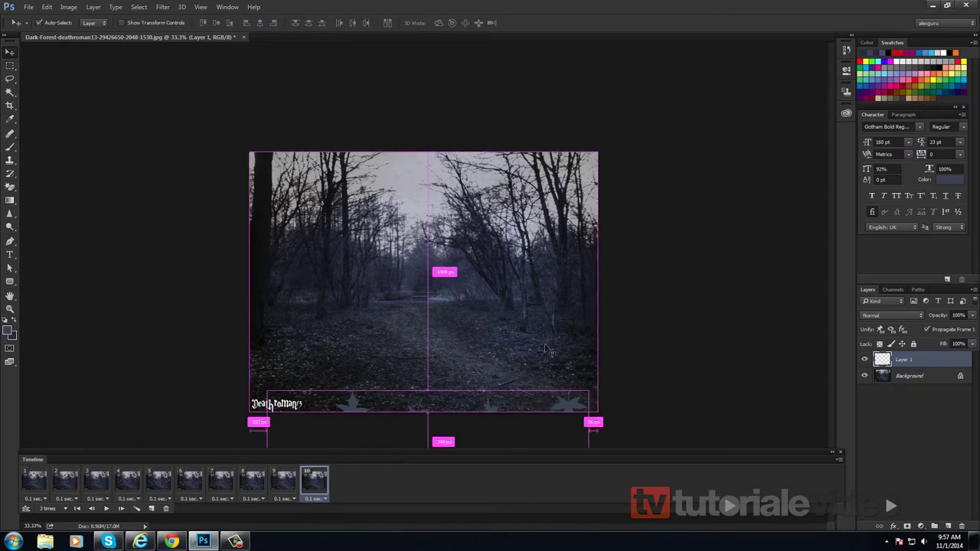
pyautogui.hotkey('ctrl', 'w')
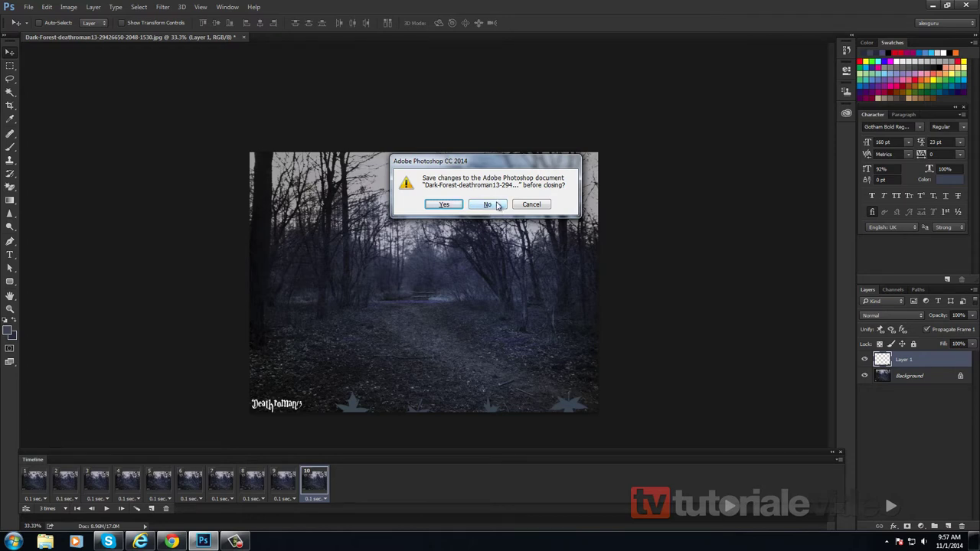
pyautogui.click(497, 205)
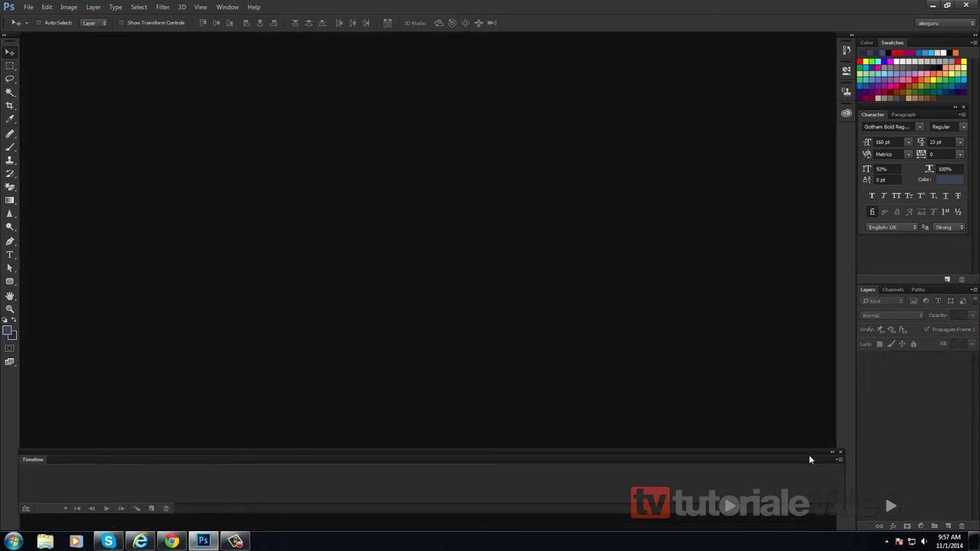
pyautogui.click(838, 452)
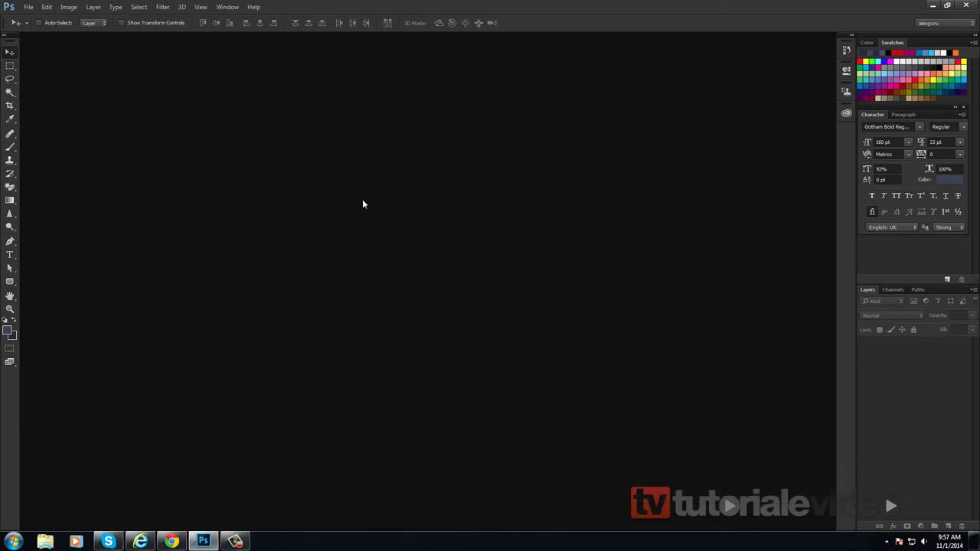
pyautogui.hotkey('ctrl', 'o')
pyautogui.click(296, 86)
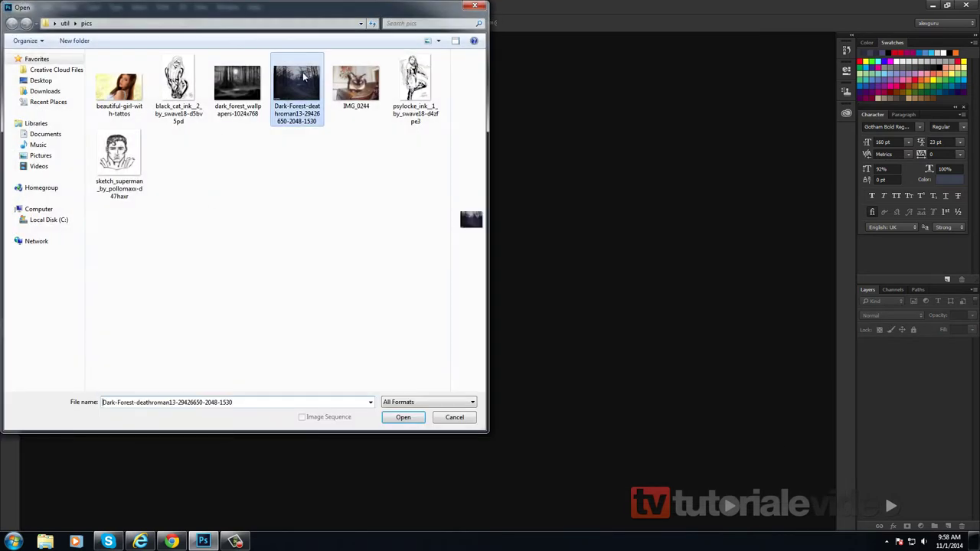
pyautogui.click(404, 417)
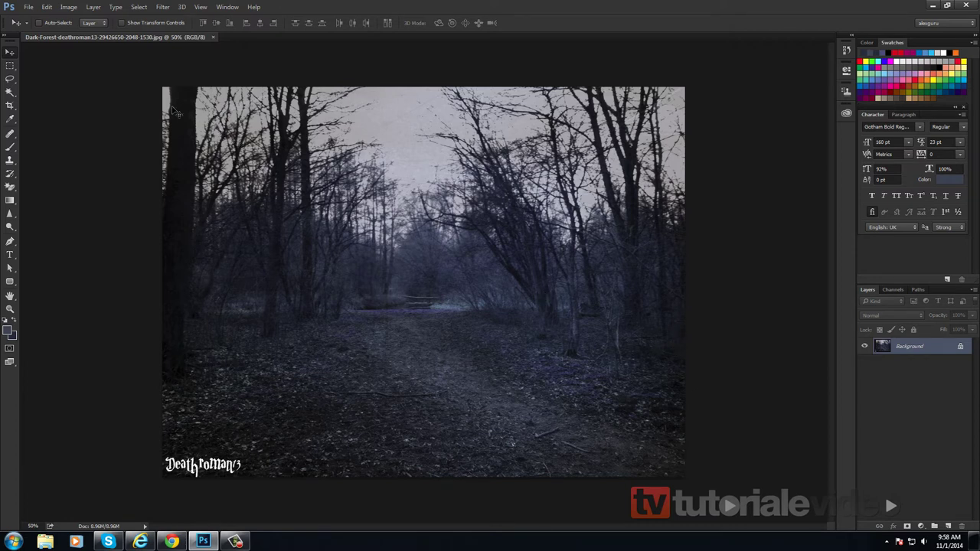
# Show the Timeline, create a frame animation, and add an empty Layer 1 above Background
pyautogui.click(230, 8)
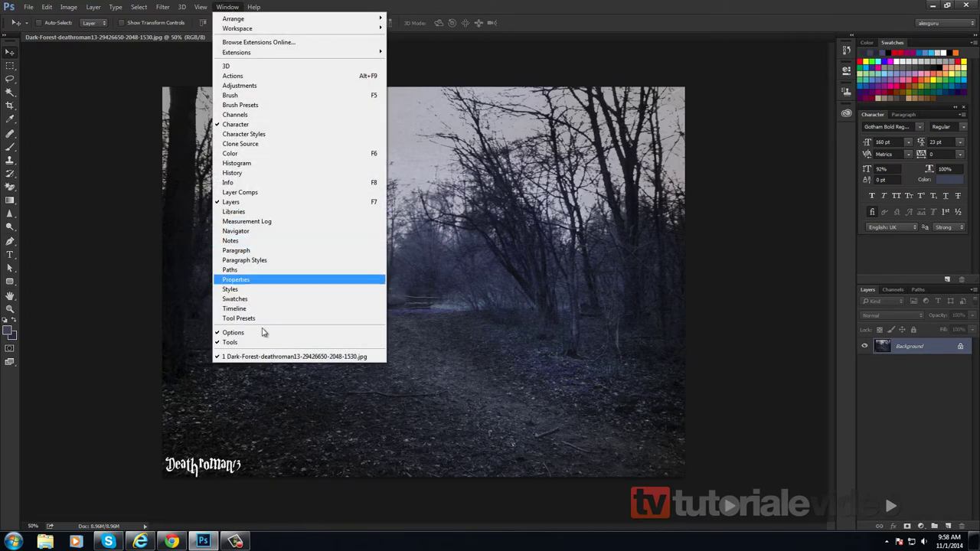
pyautogui.click(283, 310)
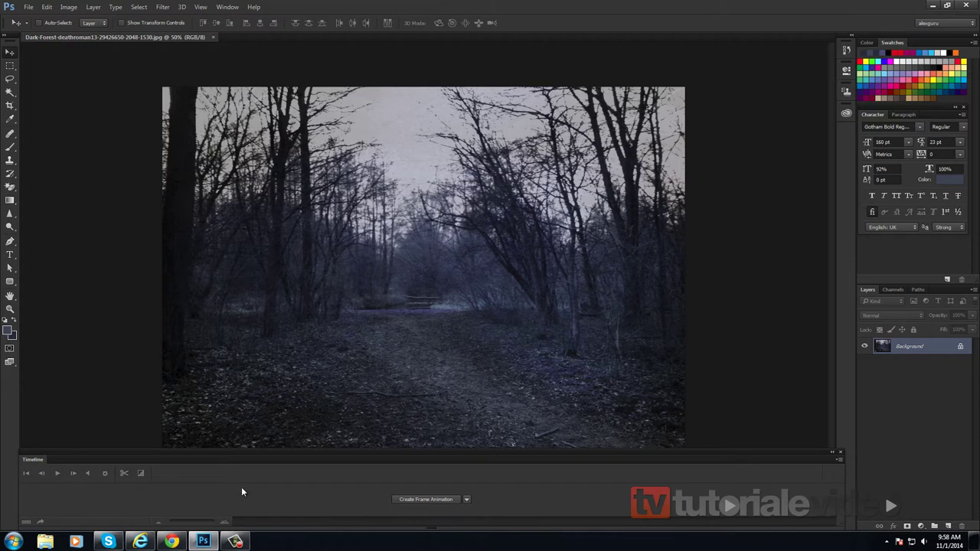
pyautogui.click(429, 500)
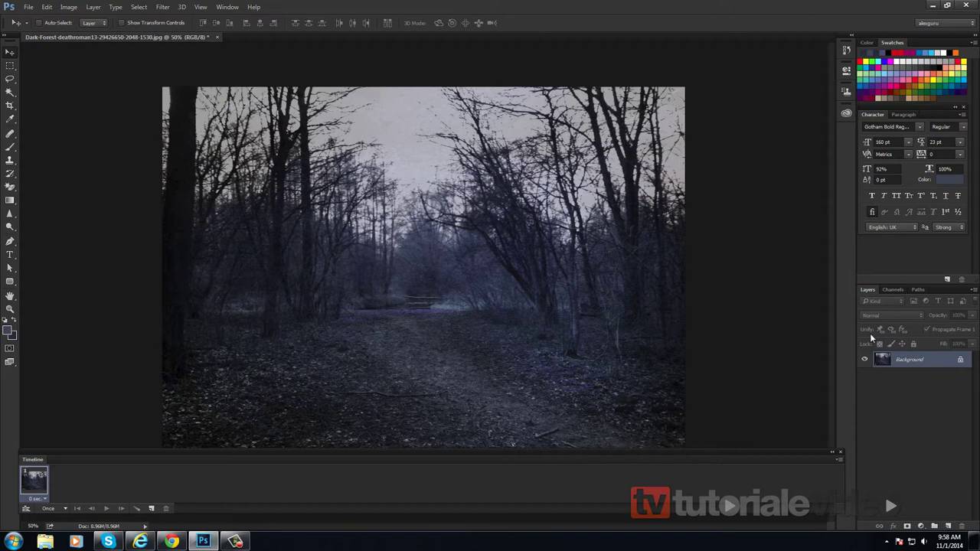
pyautogui.click(947, 527)
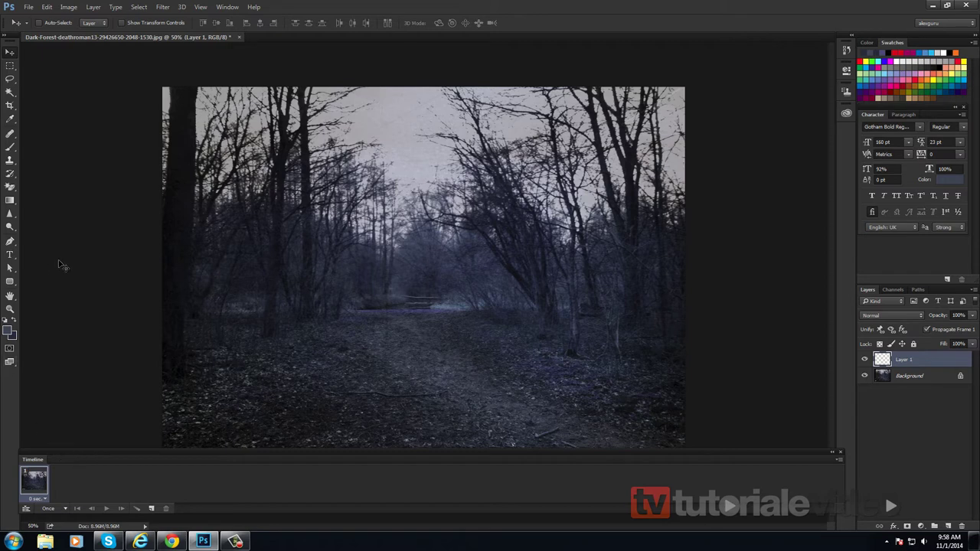
# Select the Brush tool with the maple-leaf tip, shrunk from 283 to 150 px
pyautogui.press('b')
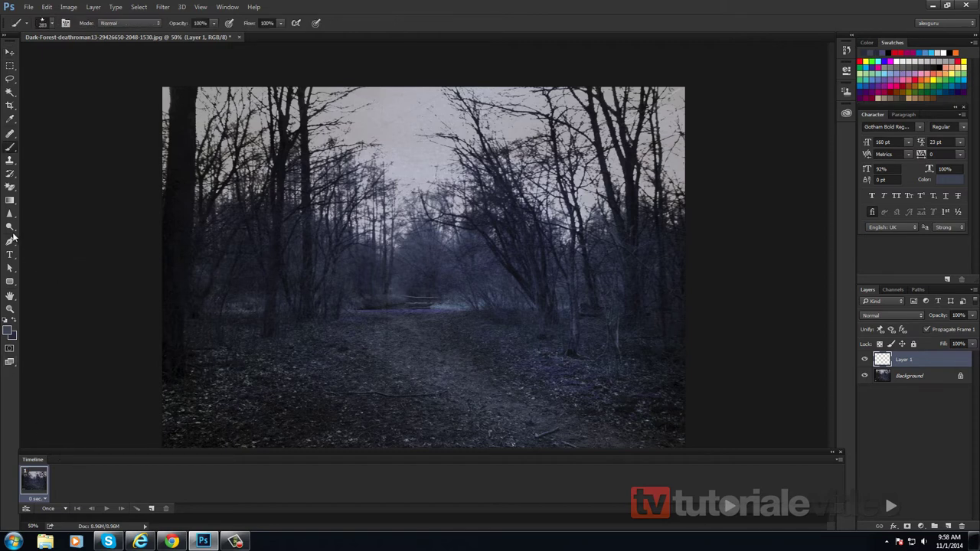
pyautogui.click(52, 25)
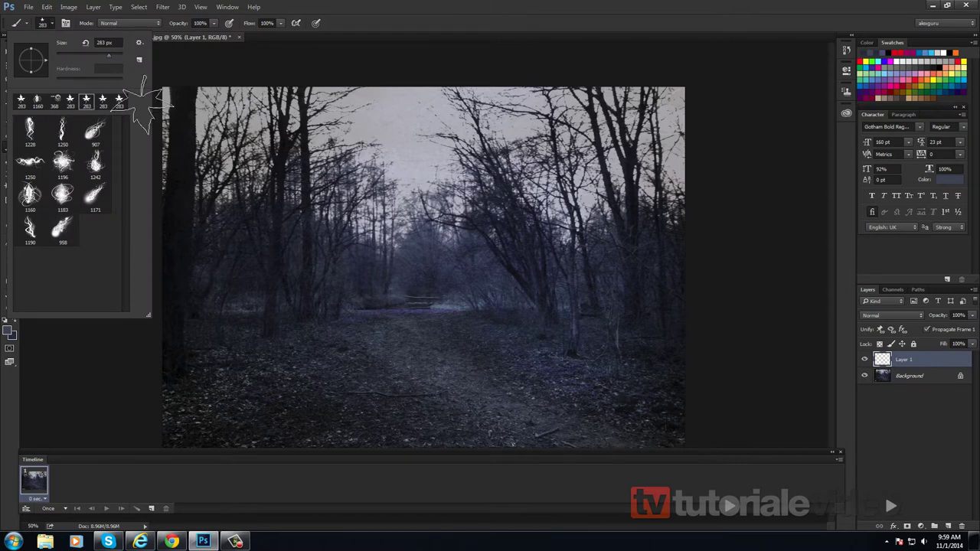
pyautogui.click(449, 5)
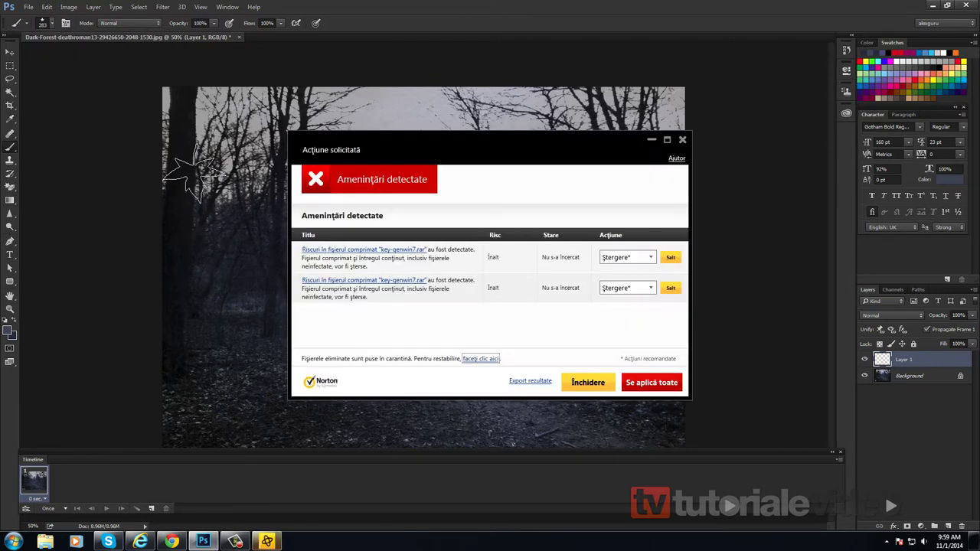
pyautogui.click(565, 383)
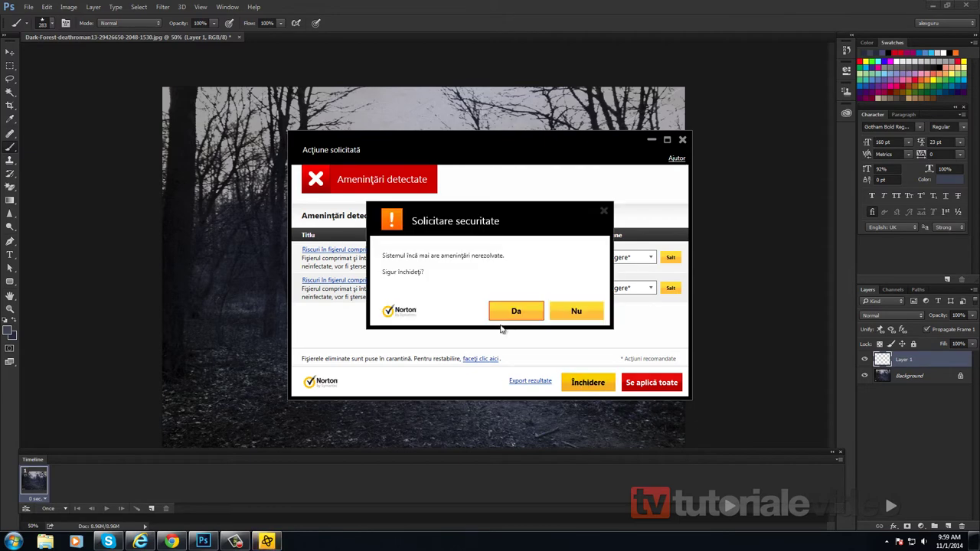
pyautogui.click(521, 311)
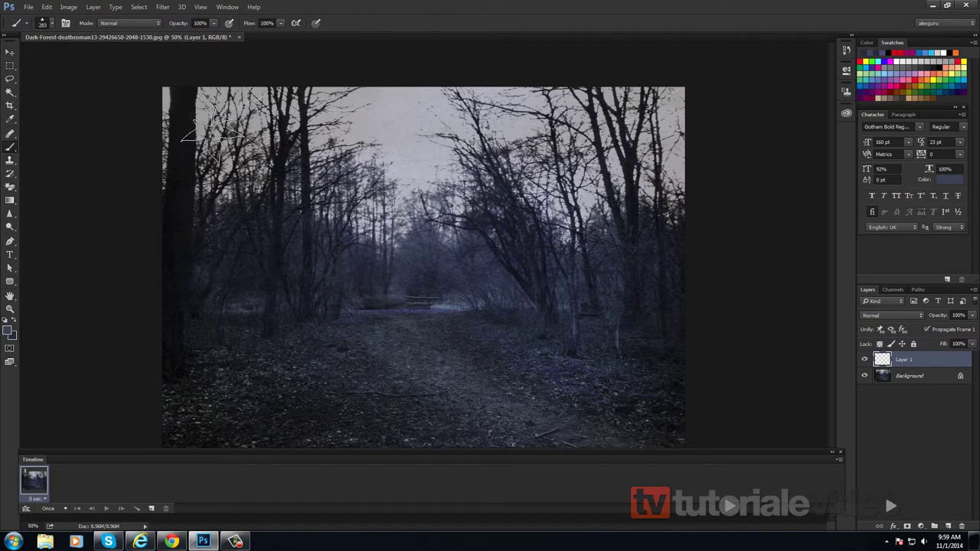
pyautogui.press('[')
pyautogui.press('[')
pyautogui.press('[')
pyautogui.press('[')
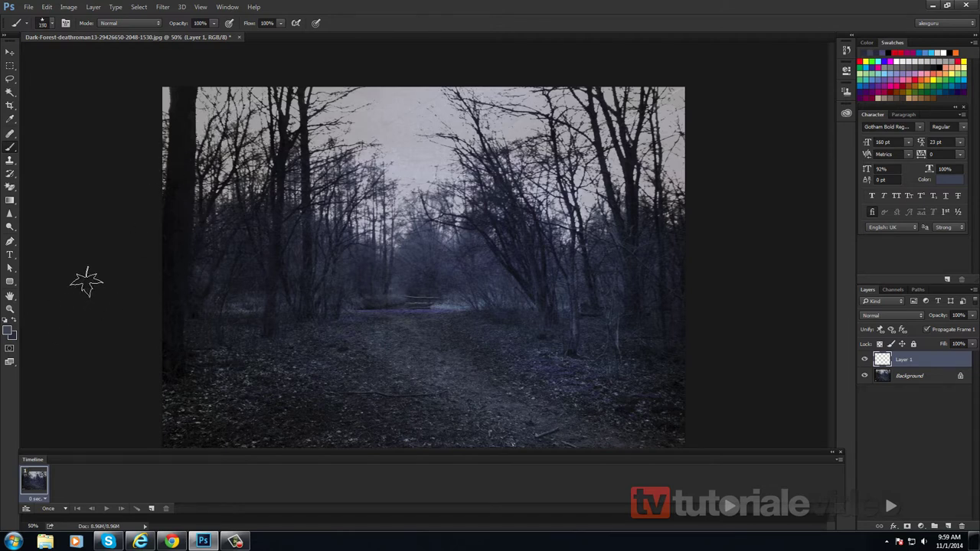
# In the Brush panel, enable Shape Dynamics and raise Scatter from 483% to 540%
pyautogui.press('F5')
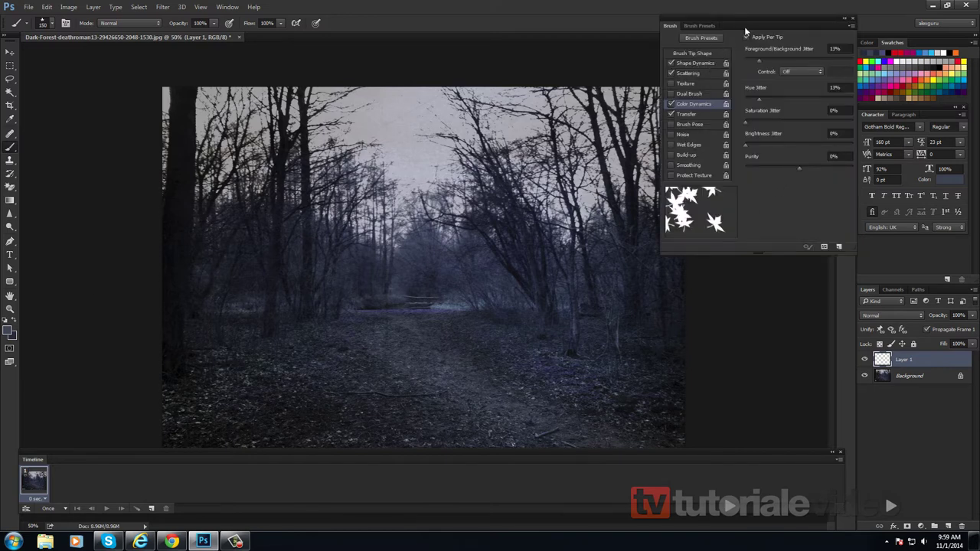
pyautogui.moveTo(756, 28); pyautogui.dragTo(799, 43)
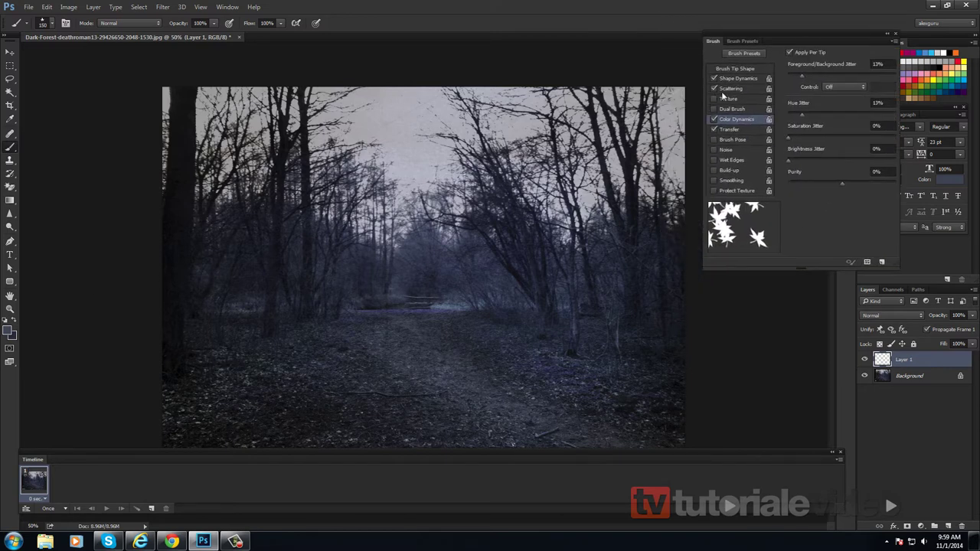
pyautogui.click(748, 75)
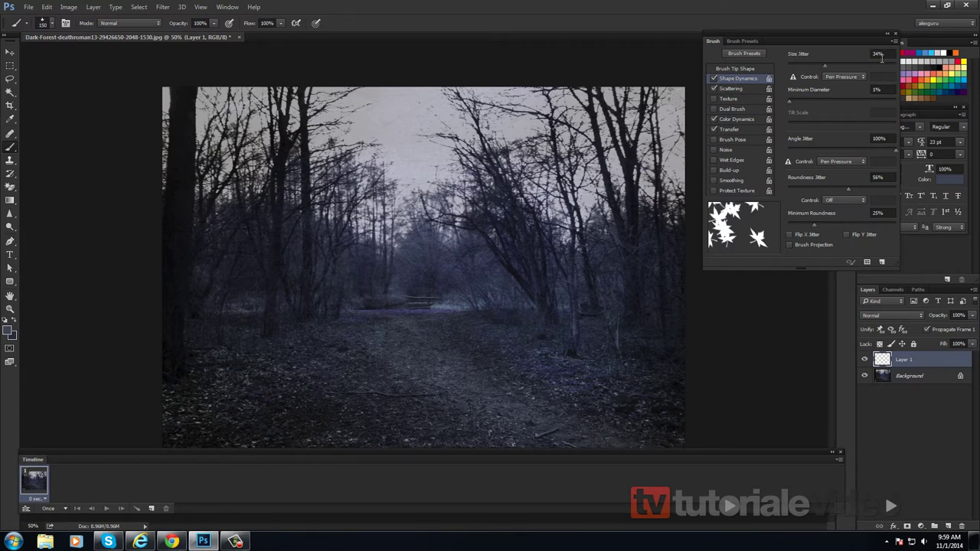
pyautogui.click(742, 88)
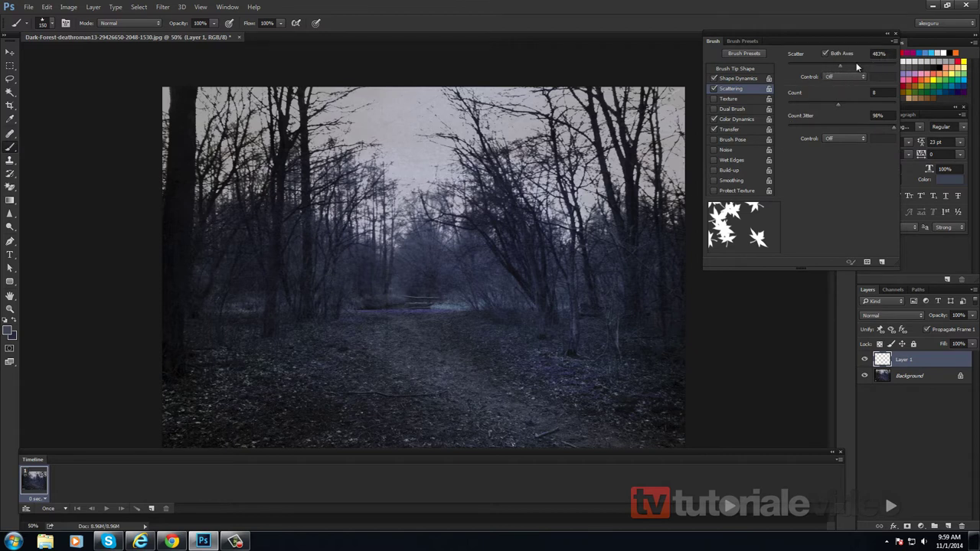
pyautogui.moveTo(837, 68); pyautogui.dragTo(846, 75)
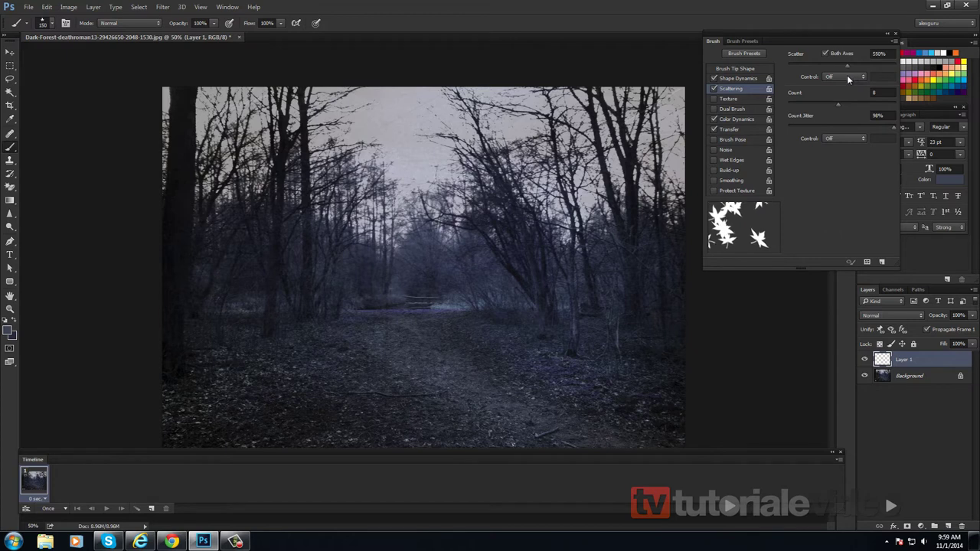
pyautogui.click(751, 120)
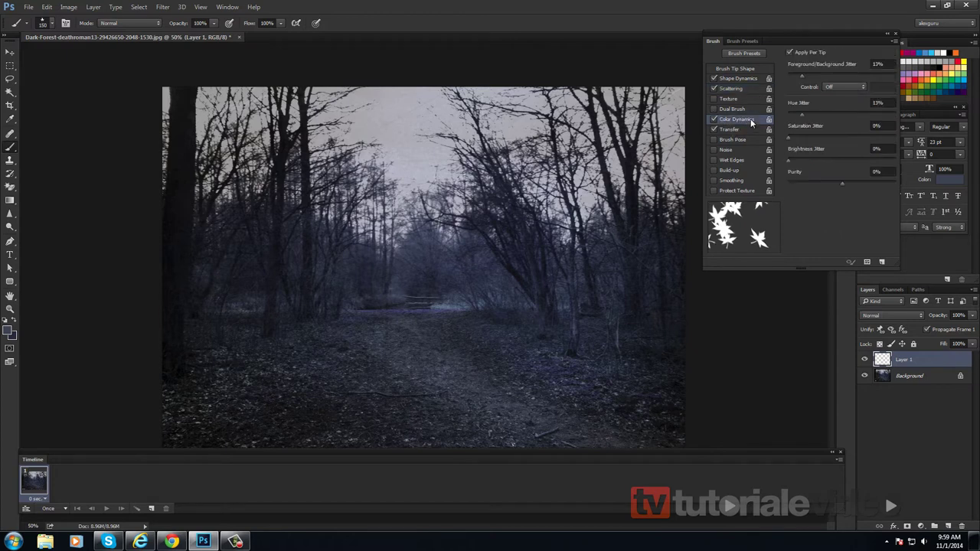
pyautogui.click(713, 131)
# Set the foreground colour to a dark blue sampled from the forest photo
pyautogui.click(7, 330)
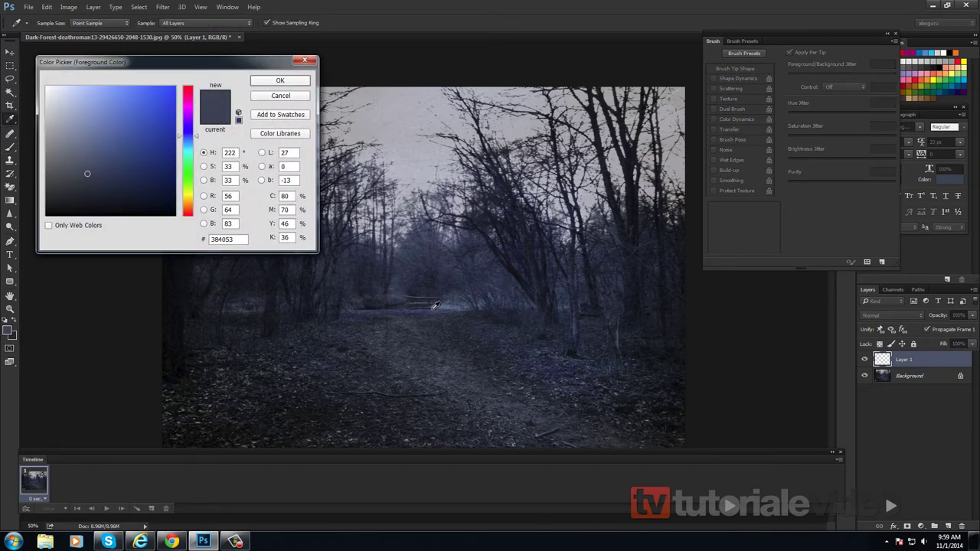
pyautogui.moveTo(438, 305); pyautogui.dragTo(384, 308)
pyautogui.click(280, 80)
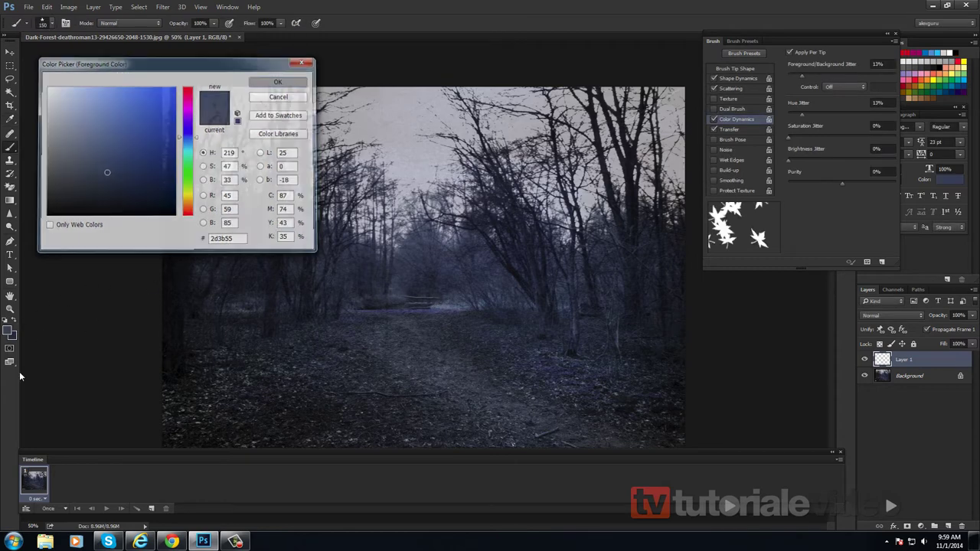
# Set the background colour to another sampled dark blue, #2c3546
pyautogui.click(10, 335)
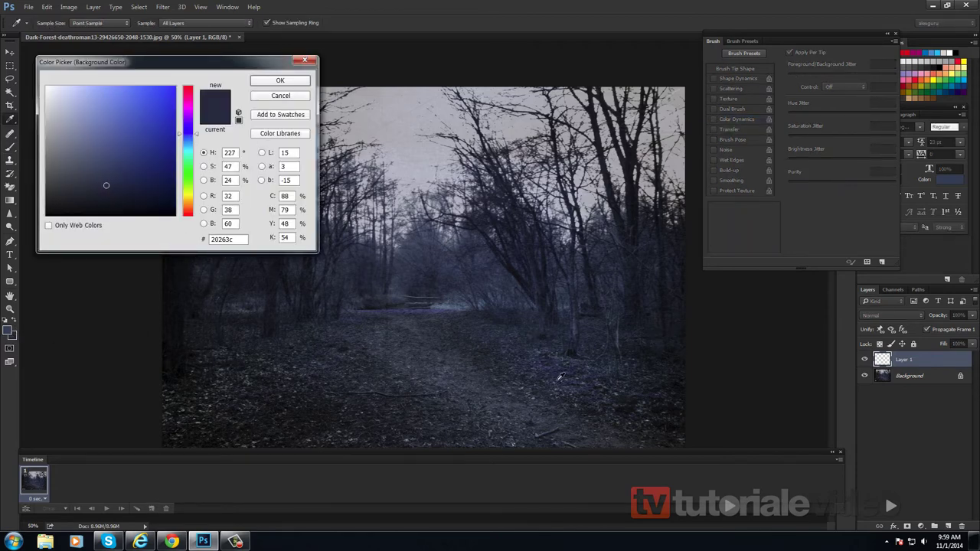
pyautogui.click(621, 335)
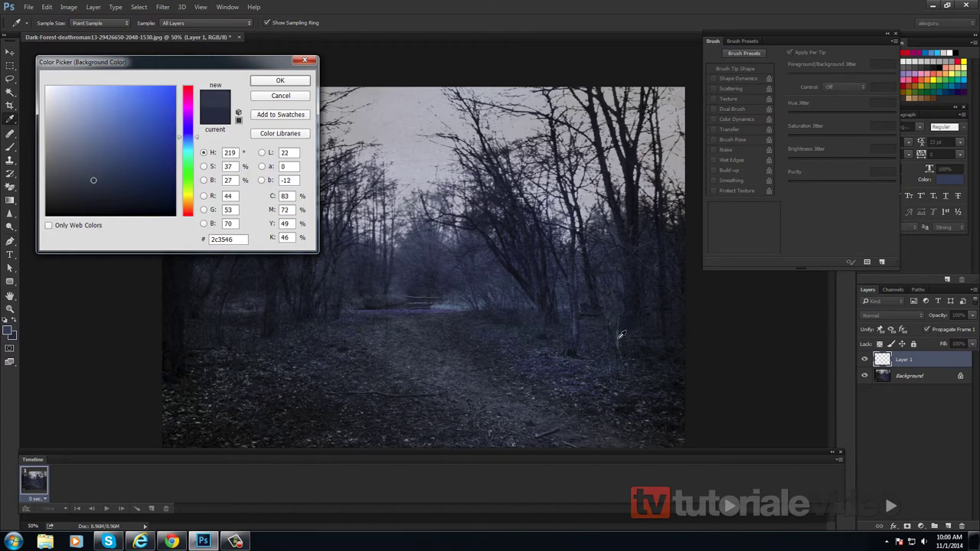
pyautogui.click(280, 80)
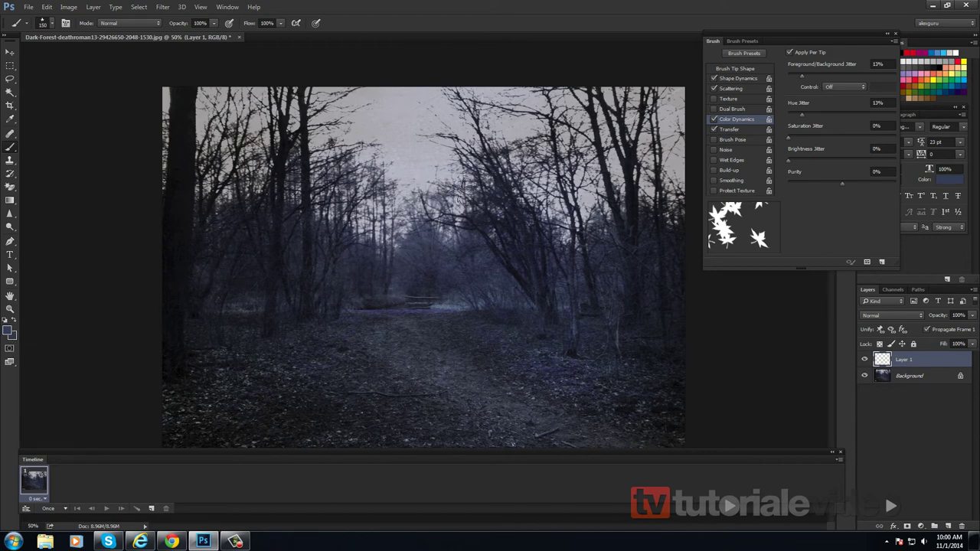
# Toggle the leaf brush's Transfer setting and close the Brush panel
pyautogui.click(728, 129)
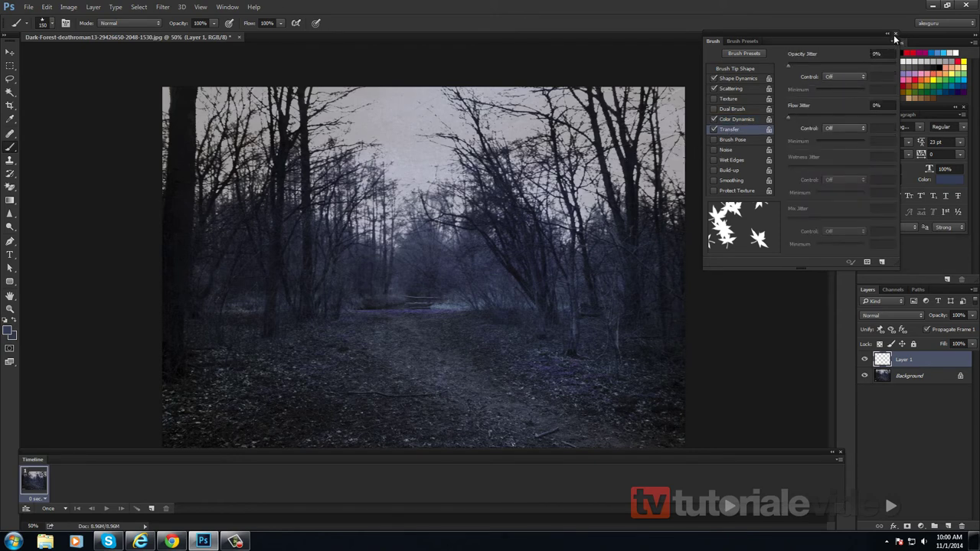
pyautogui.click(714, 130)
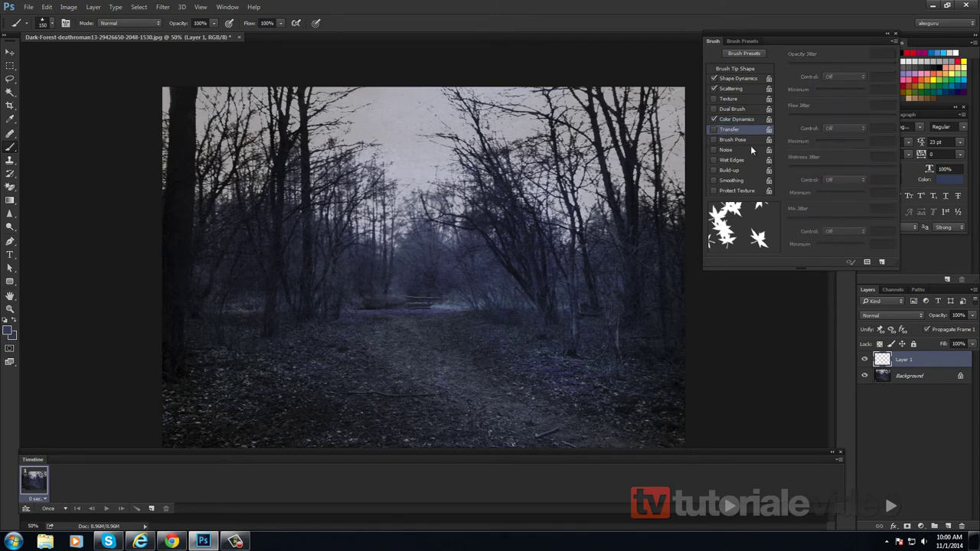
pyautogui.click(895, 33)
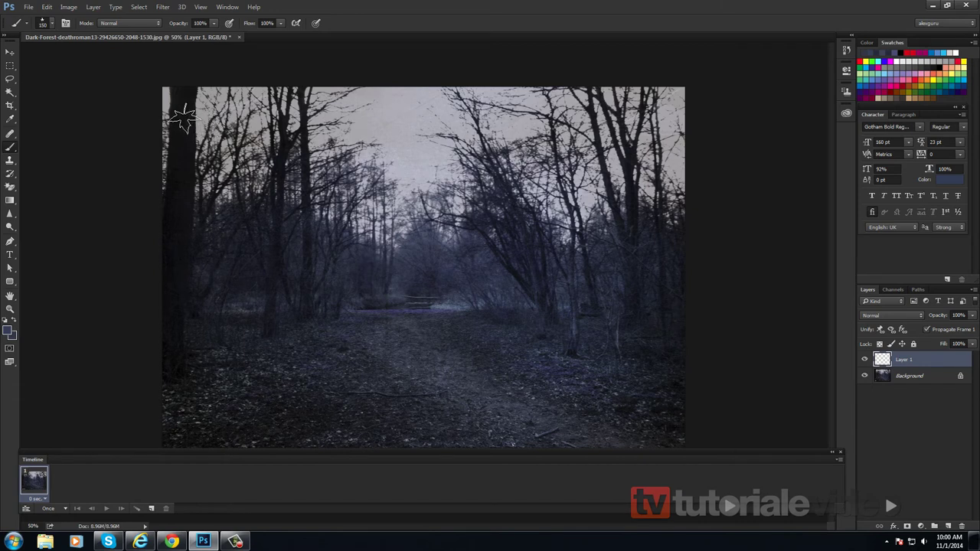
# Paint trial leaves near the left tree and across the sky, then undo them all
pyautogui.moveTo(185, 123); pyautogui.dragTo(191, 124)
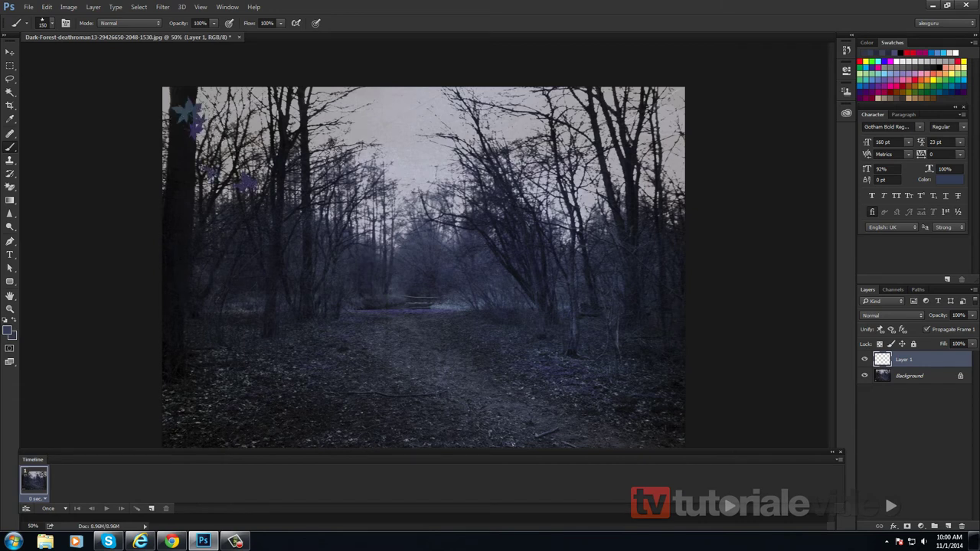
pyautogui.click(275, 170)
pyautogui.moveTo(331, 161); pyautogui.dragTo(430, 156)
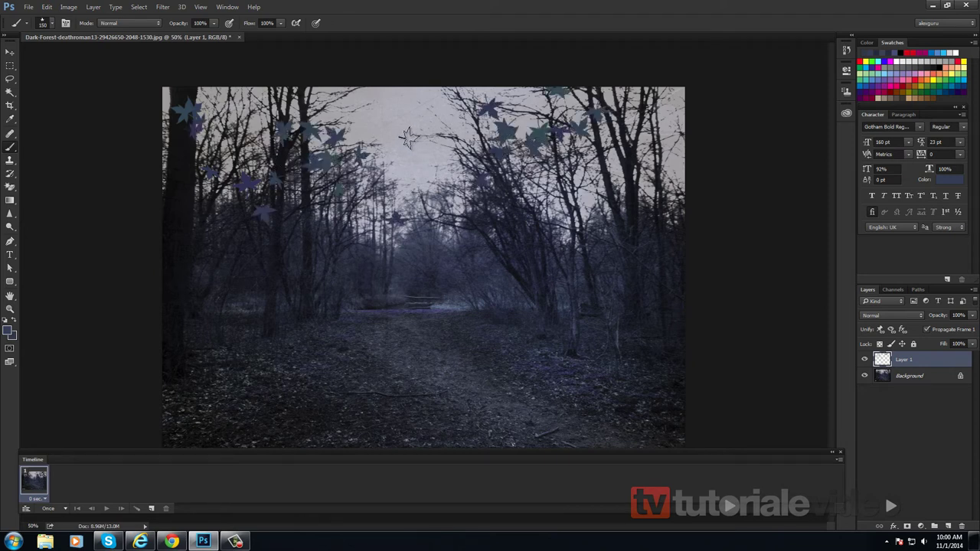
pyautogui.hotkey('ctrl', 'z')
pyautogui.hotkey('ctrl', 'z')
pyautogui.hotkey('ctrl', 'z')
pyautogui.hotkey('ctrl', 'alt', 'z')
pyautogui.hotkey('ctrl', 'alt', 'z')
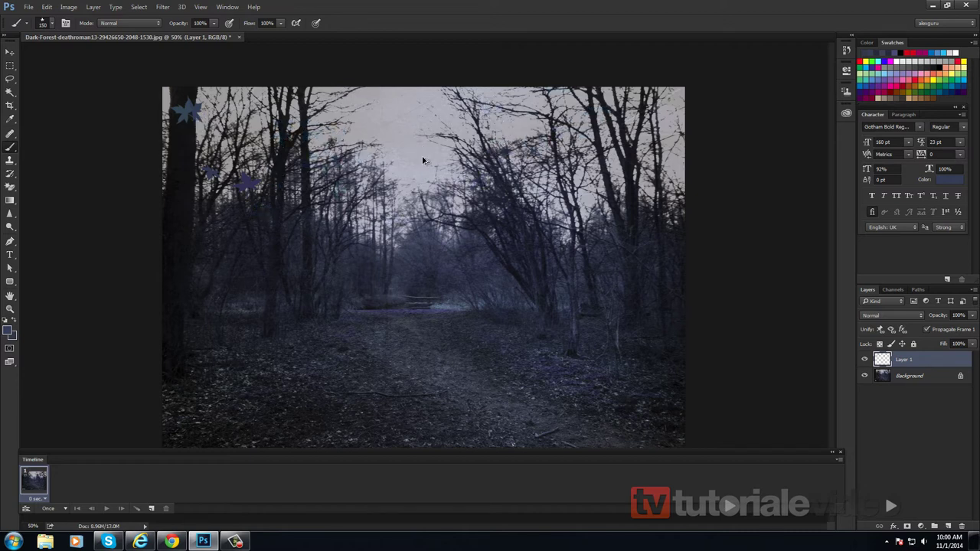
pyautogui.hotkey('ctrl', 'alt', 'z')
# Enable Color Dynamics and turn off Scattering for the leaf brush, then close the panel
pyautogui.press('F5')
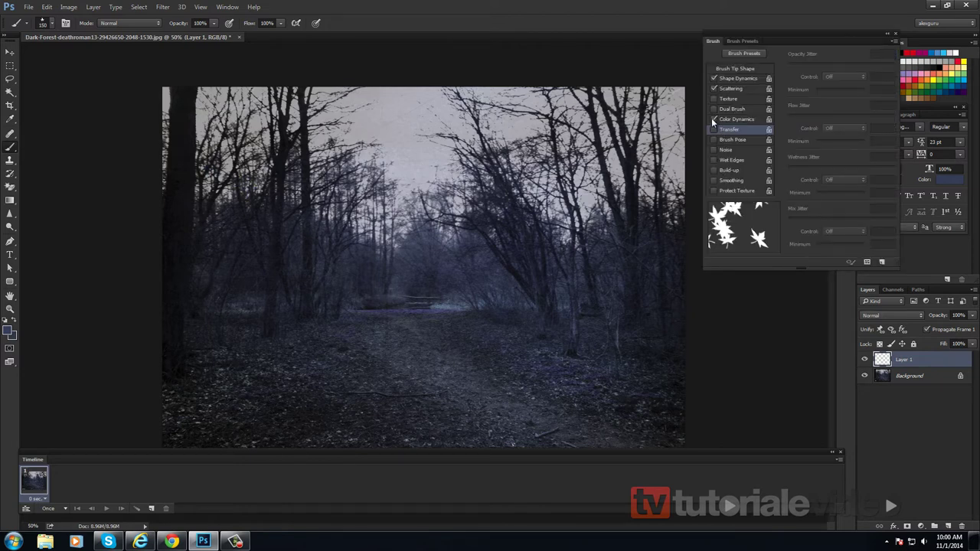
pyautogui.click(713, 119)
pyautogui.click(717, 91)
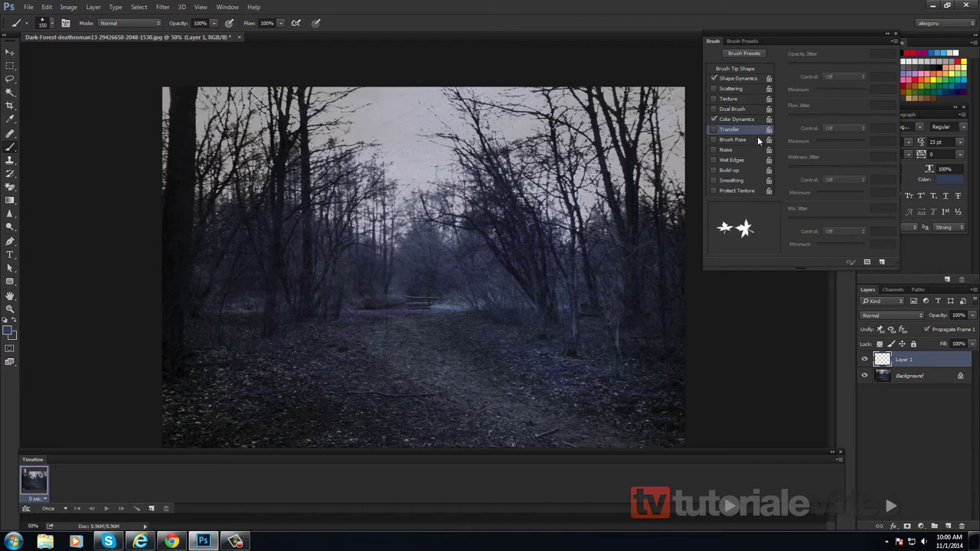
pyautogui.click(728, 89)
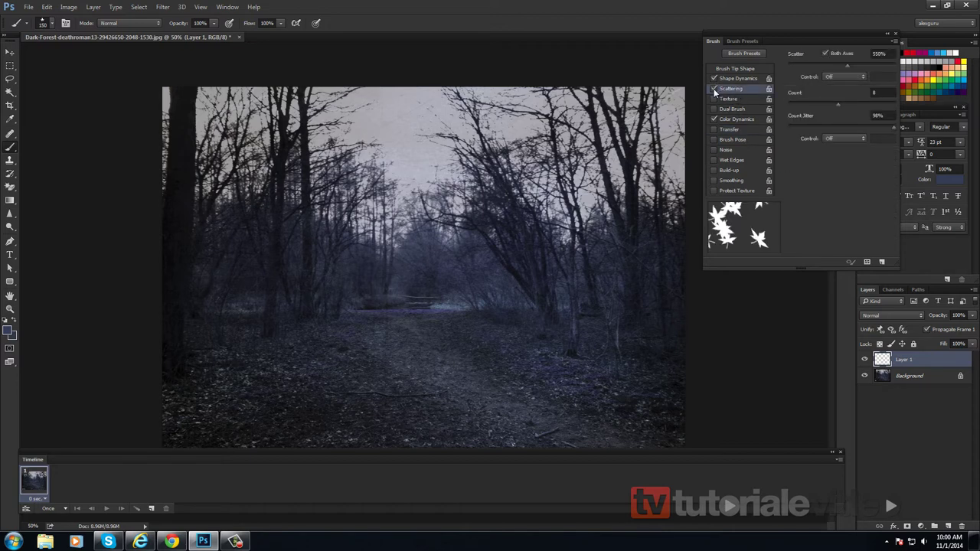
pyautogui.click(743, 79)
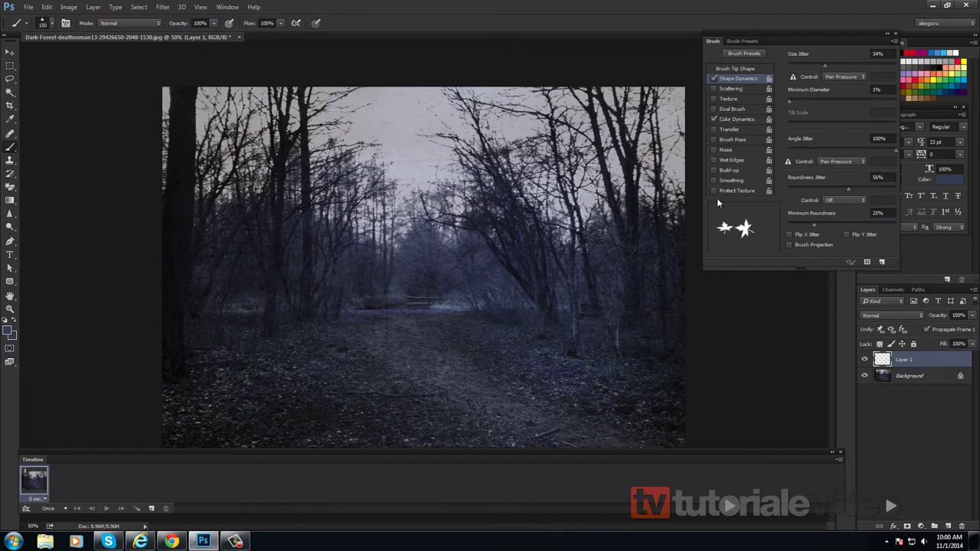
pyautogui.click(733, 130)
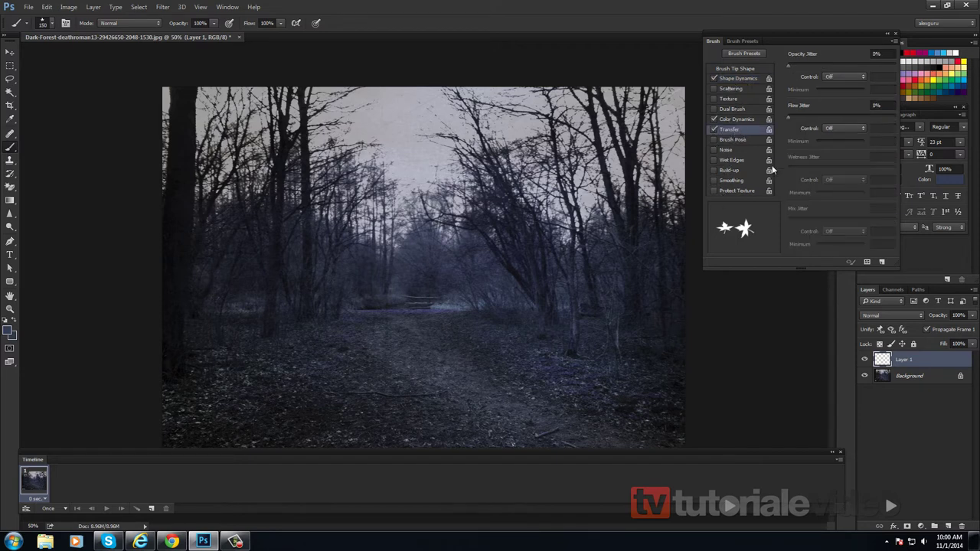
pyautogui.click(895, 34)
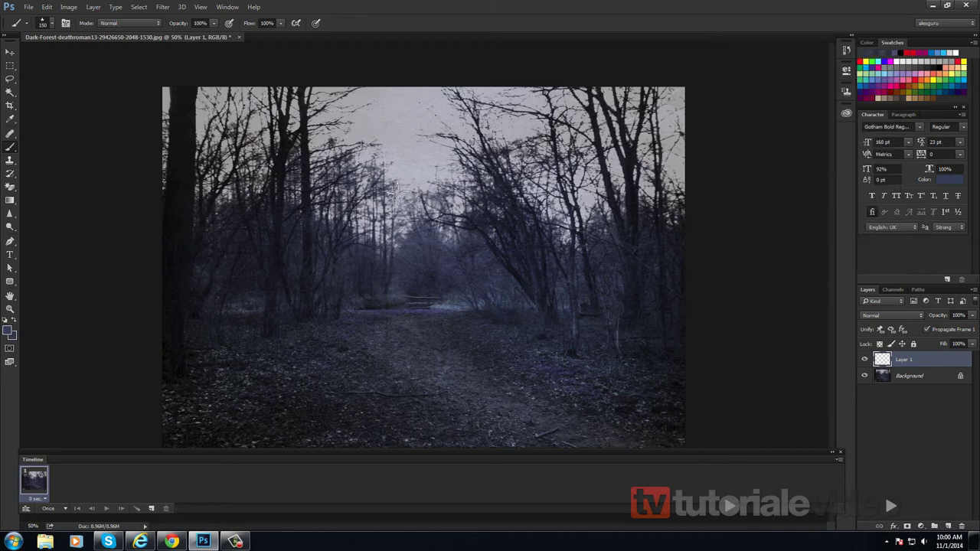
# Stamp twenty maple leaves across the upper sky of the forest photo on Layer 1
pyautogui.click(266, 115)
pyautogui.click(321, 139)
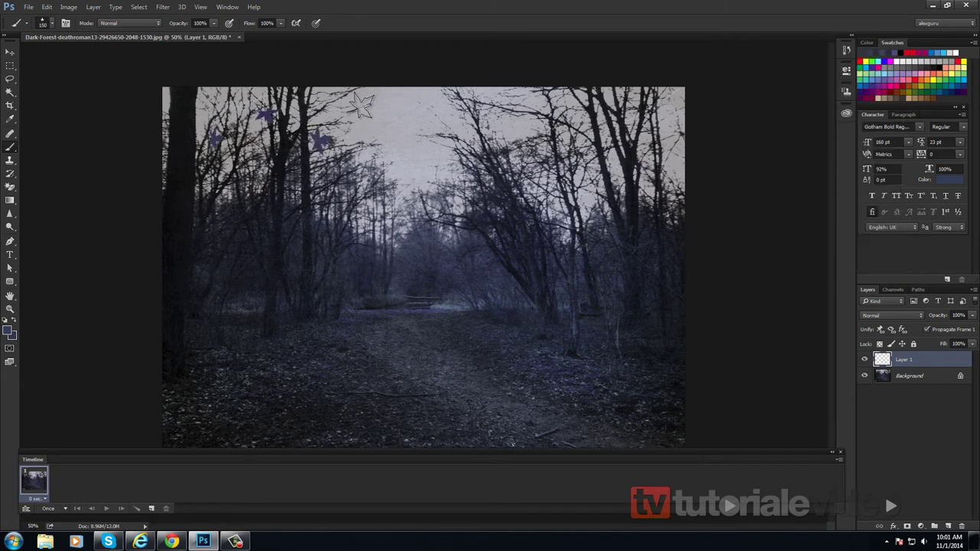
pyautogui.click(361, 106)
pyautogui.click(391, 153)
pyautogui.click(414, 122)
pyautogui.click(457, 153)
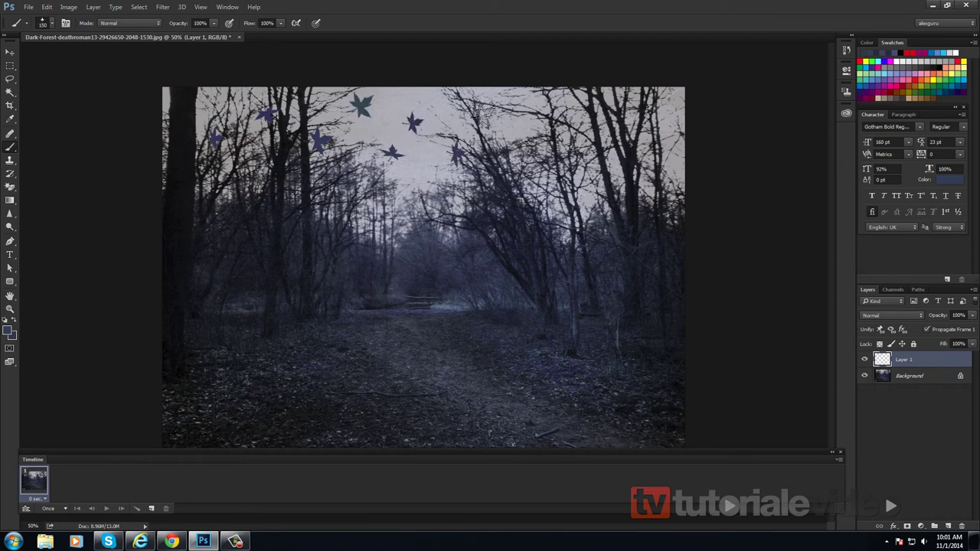
pyautogui.click(484, 112)
pyautogui.click(538, 111)
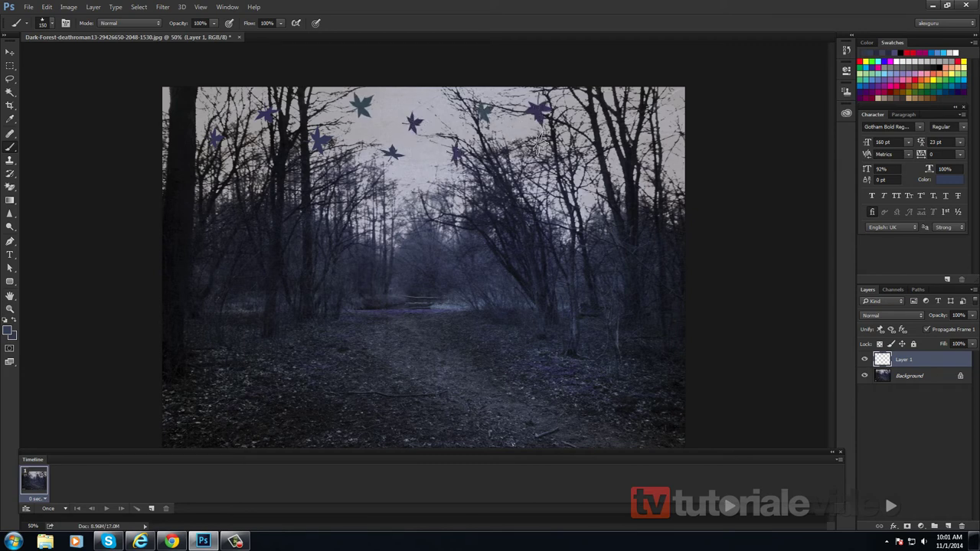
pyautogui.click(539, 142)
pyautogui.click(610, 130)
pyautogui.click(644, 103)
pyautogui.click(656, 151)
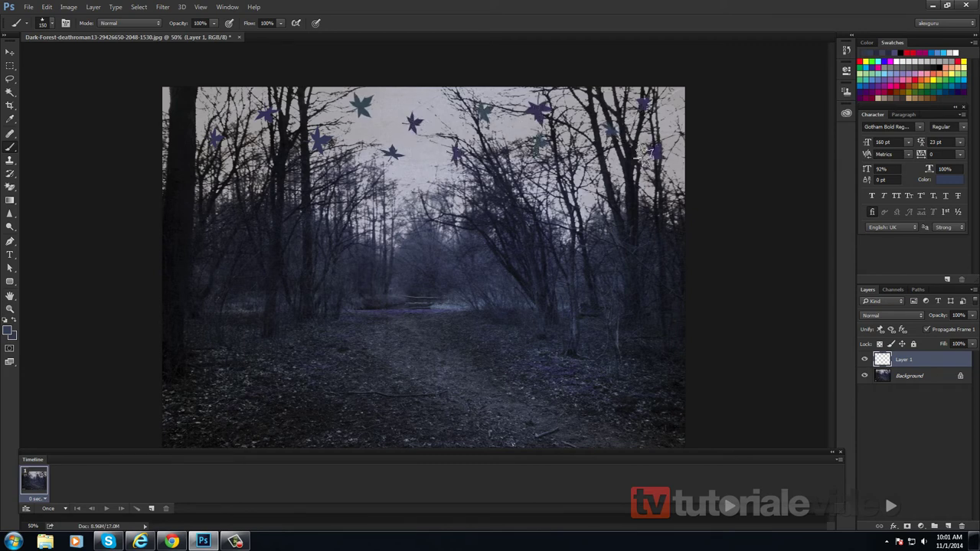
pyautogui.click(182, 109)
pyautogui.click(182, 158)
pyautogui.click(368, 135)
pyautogui.click(433, 163)
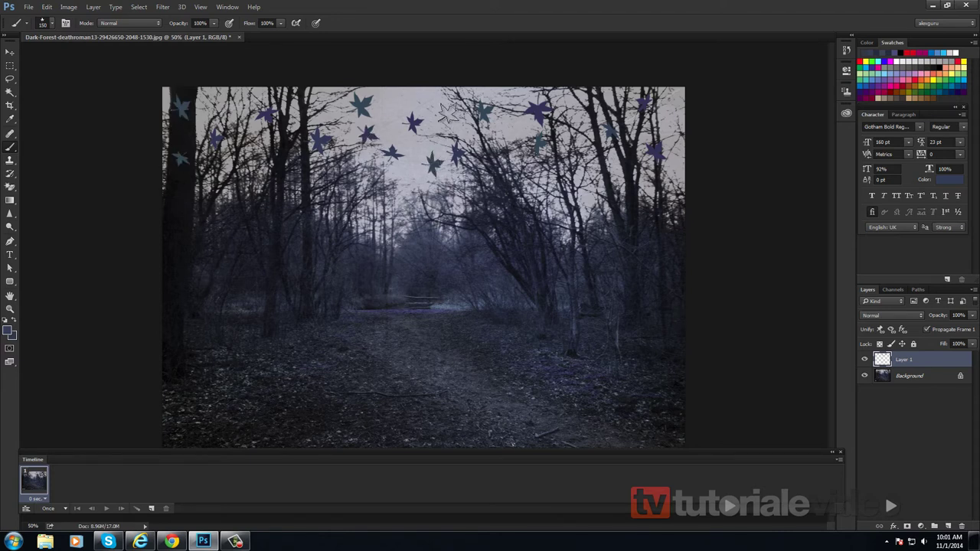
pyautogui.click(442, 108)
pyautogui.click(508, 154)
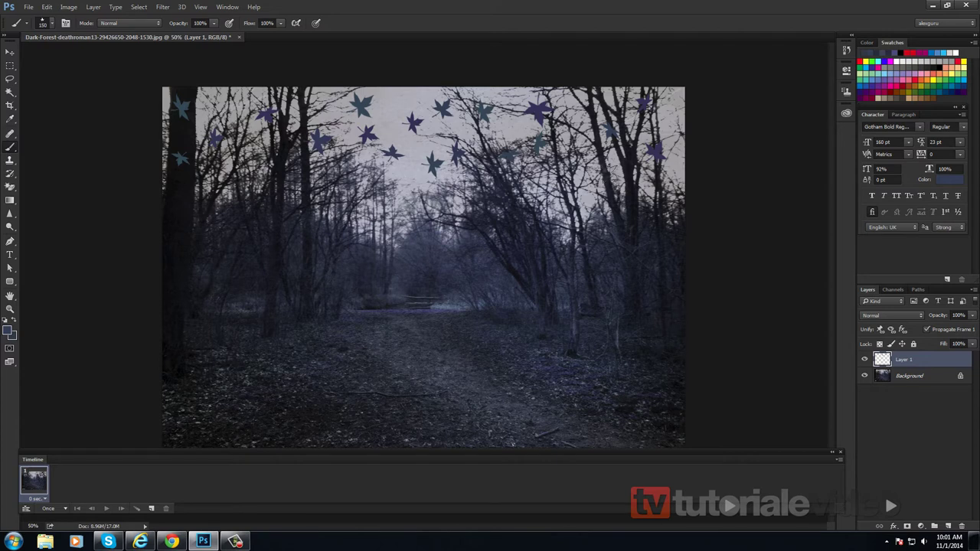
pyautogui.click(585, 164)
pyautogui.click(575, 112)
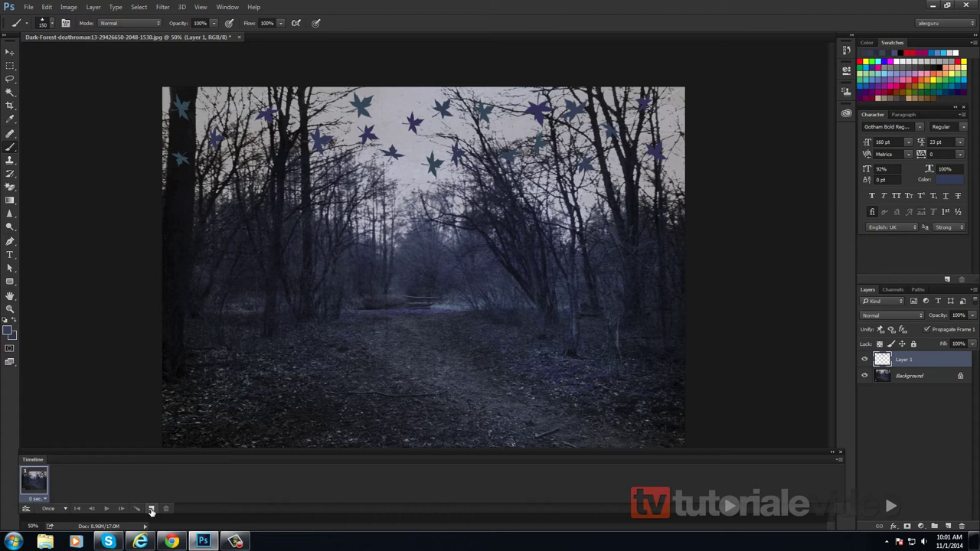
# Add a second frame and move Layer 1's leaves down to the image's bottom edge at 33.3% zoom
pyautogui.click(152, 509)
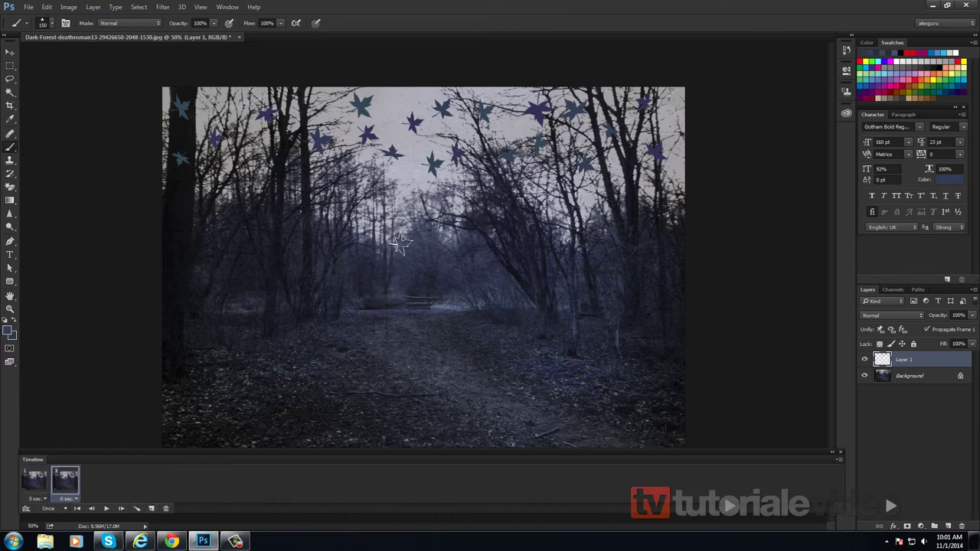
pyautogui.press('v')
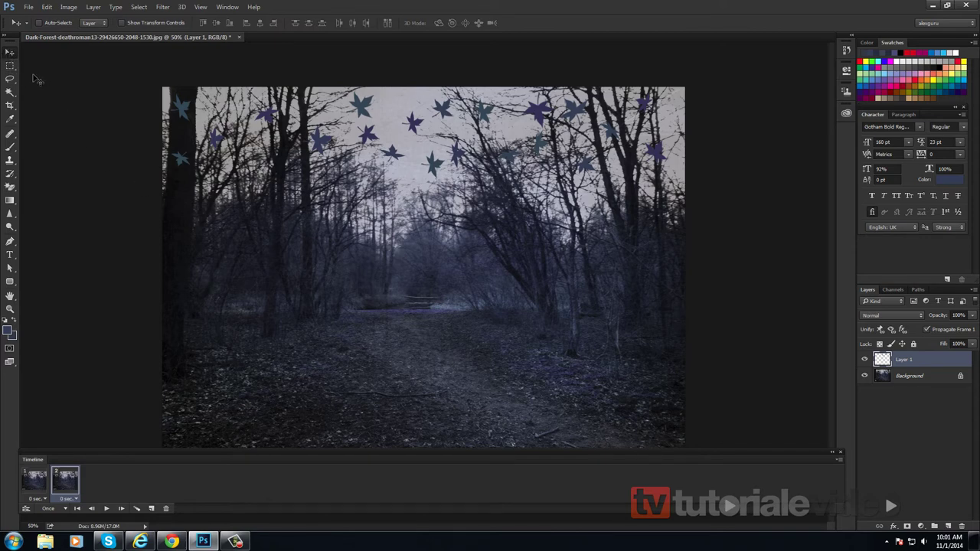
pyautogui.moveTo(397, 156); pyautogui.dragTo(395, 385)
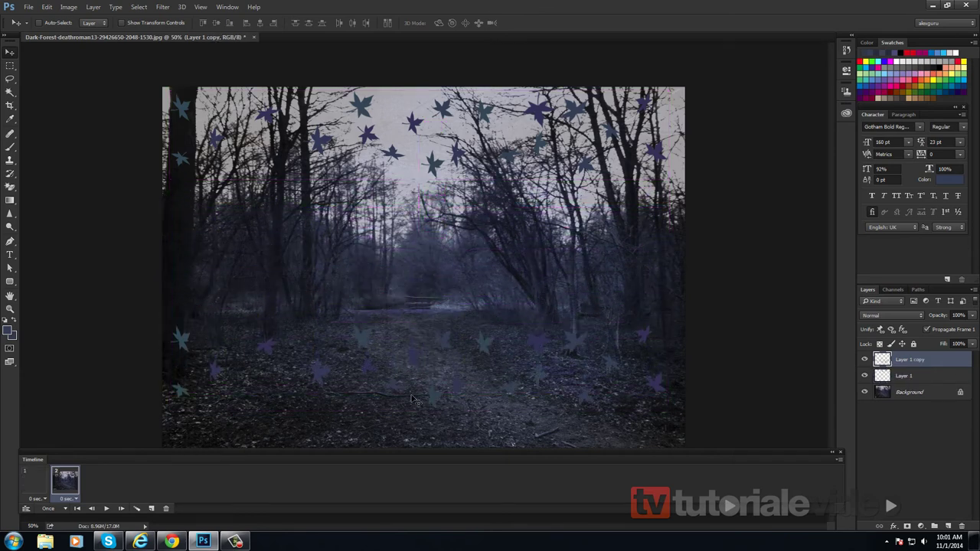
pyautogui.moveTo(406, 344)
pyautogui.mouseDown()
pyautogui.moveTo(373, 147)
pyautogui.moveTo(354, 310)
pyautogui.moveTo(357, 465)
pyautogui.mouseUp()
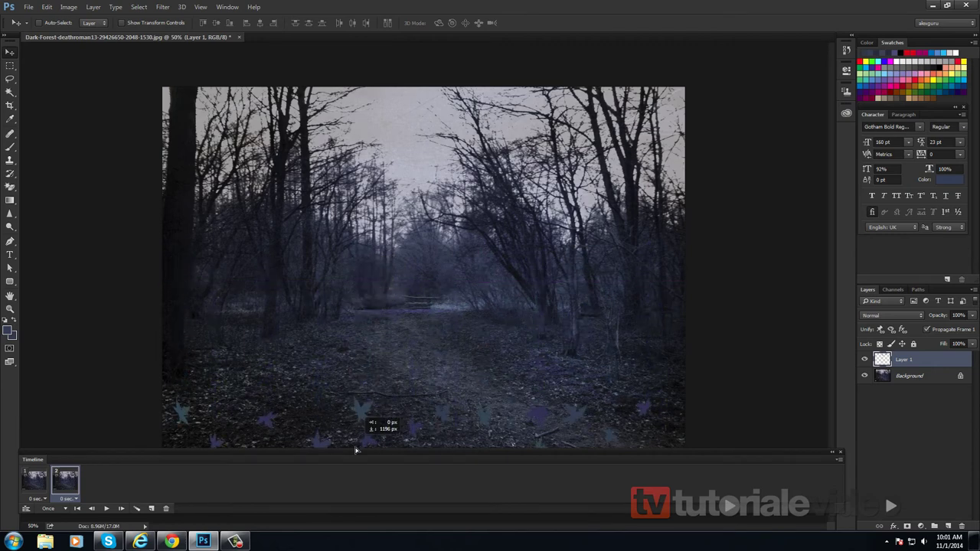
pyautogui.moveTo(357, 464); pyautogui.dragTo(360, 146)
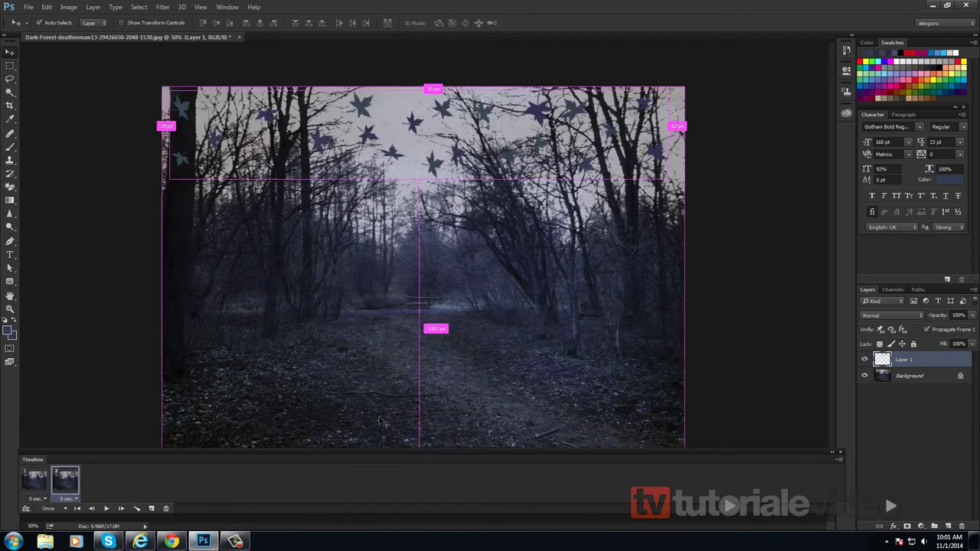
pyautogui.hotkey('ctrl', '-')
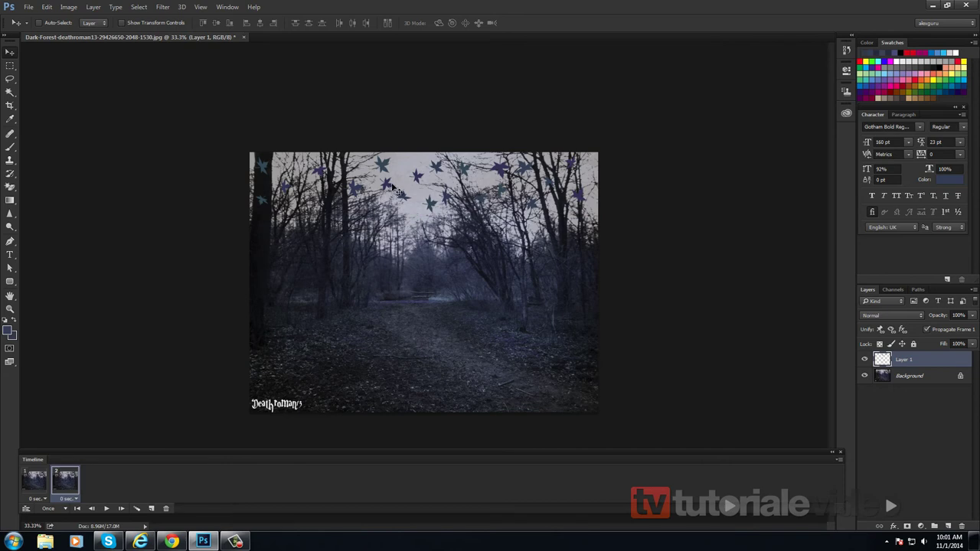
pyautogui.moveTo(393, 188); pyautogui.dragTo(395, 438)
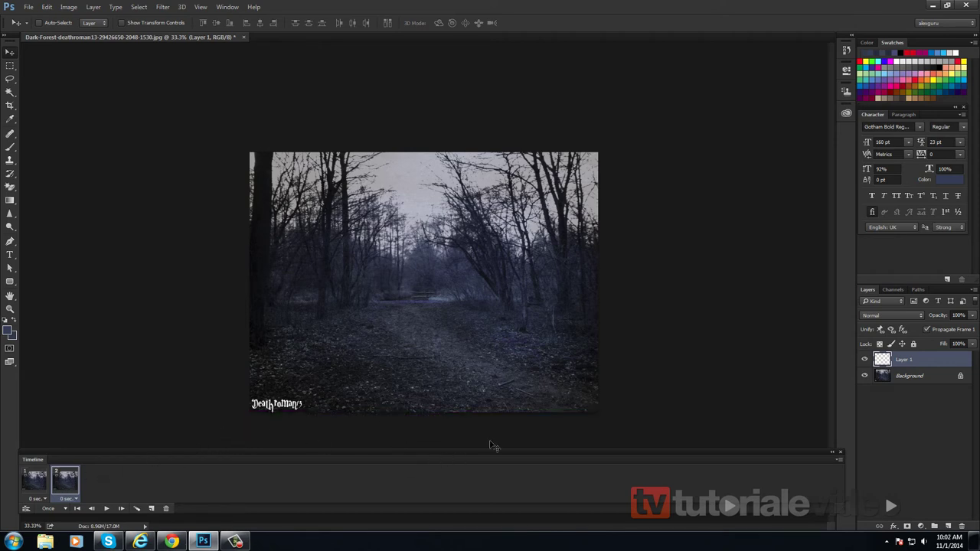
# Give frame 1 a 0.1 second delay and bring up the Tween settings
pyautogui.click(37, 477)
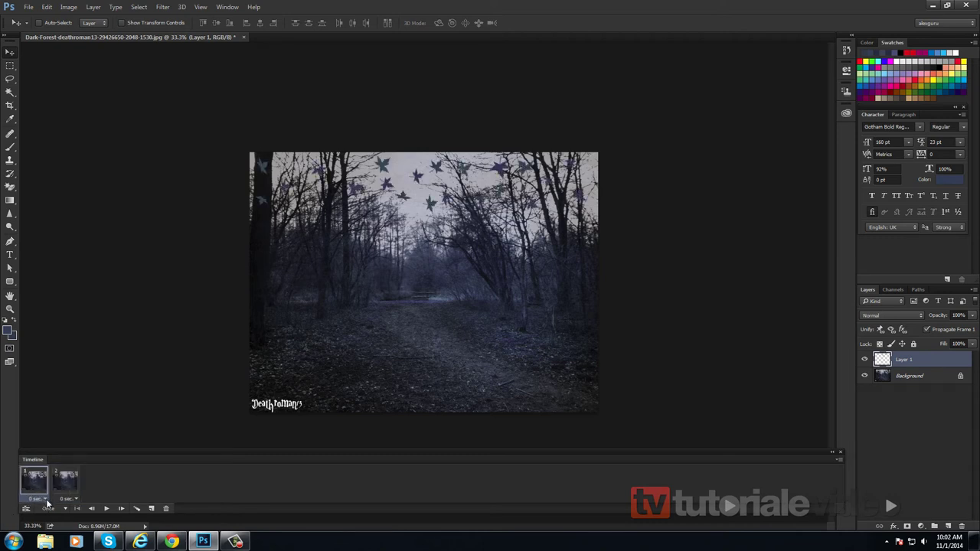
pyautogui.click(44, 499)
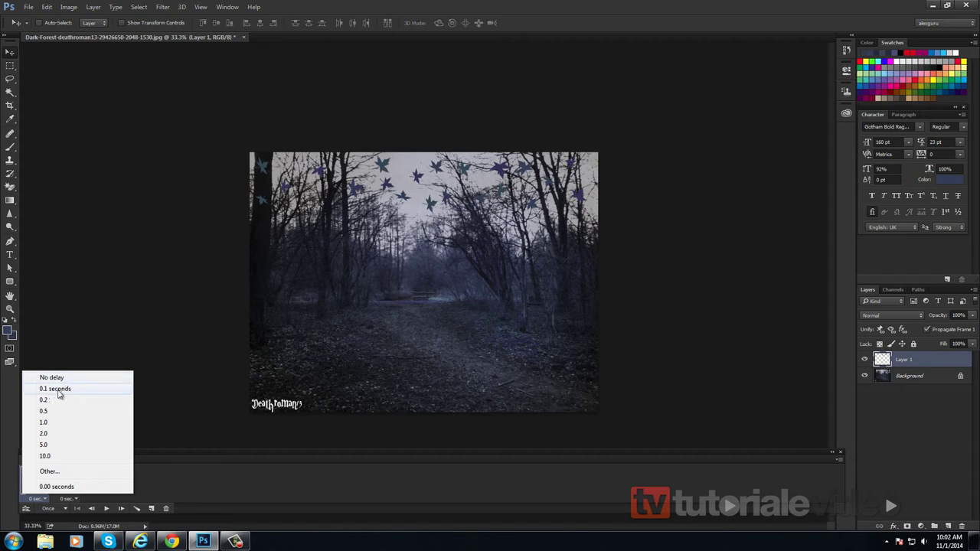
pyautogui.click(74, 392)
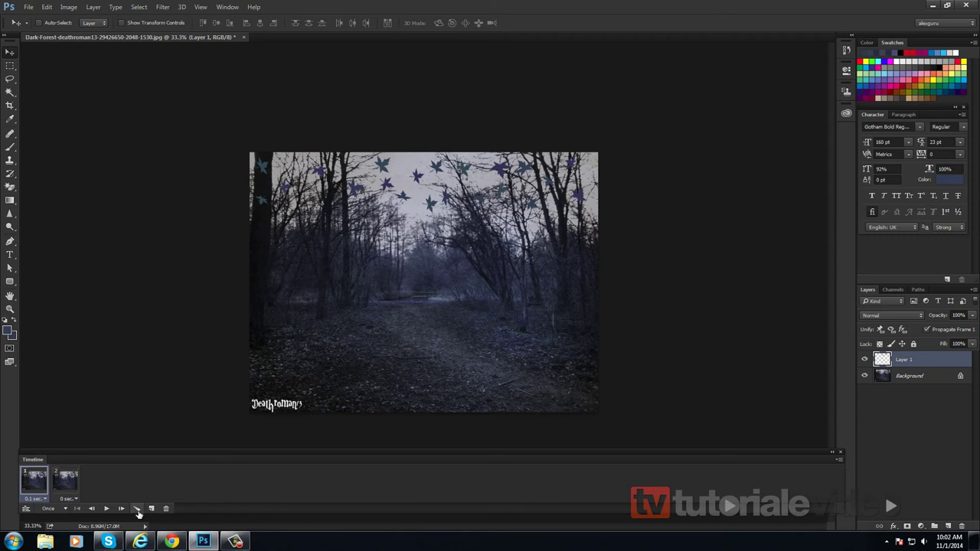
pyautogui.click(137, 510)
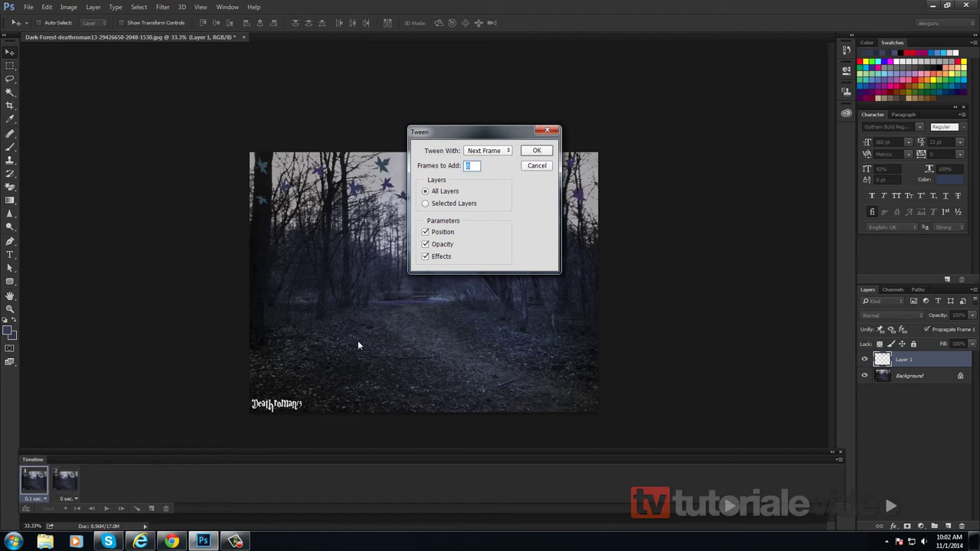
# Generate the tweened frames and preview the leaves falling across the 10 frames
pyautogui.click(537, 151)
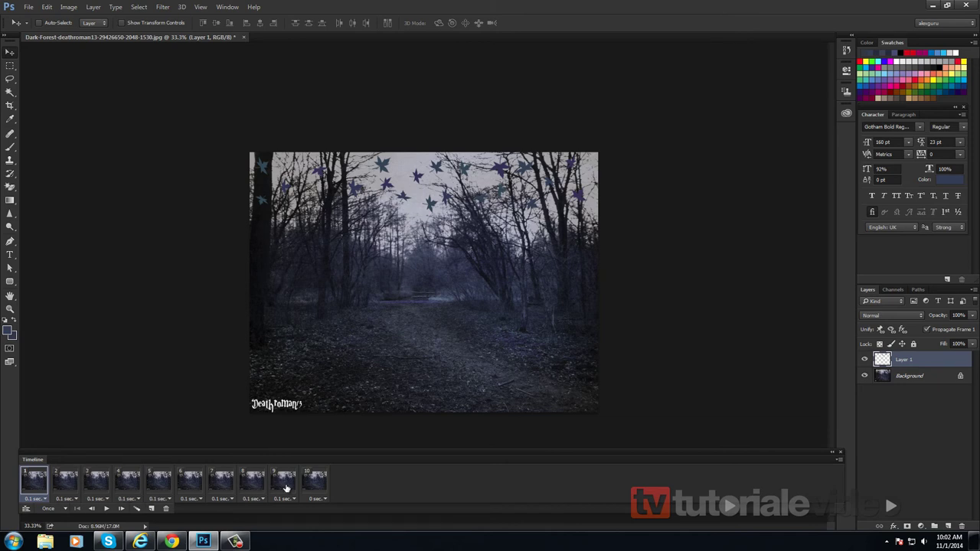
pyautogui.click(320, 486)
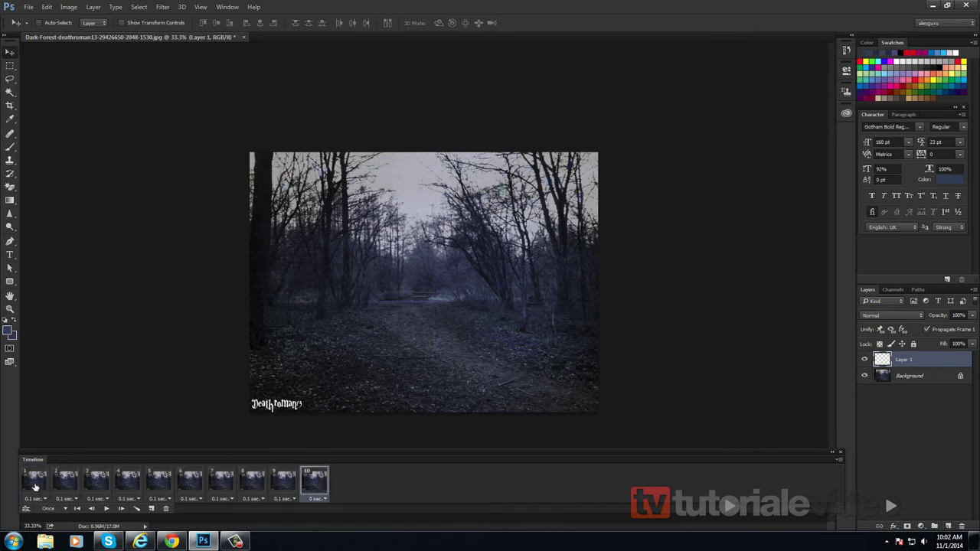
pyautogui.click(34, 483)
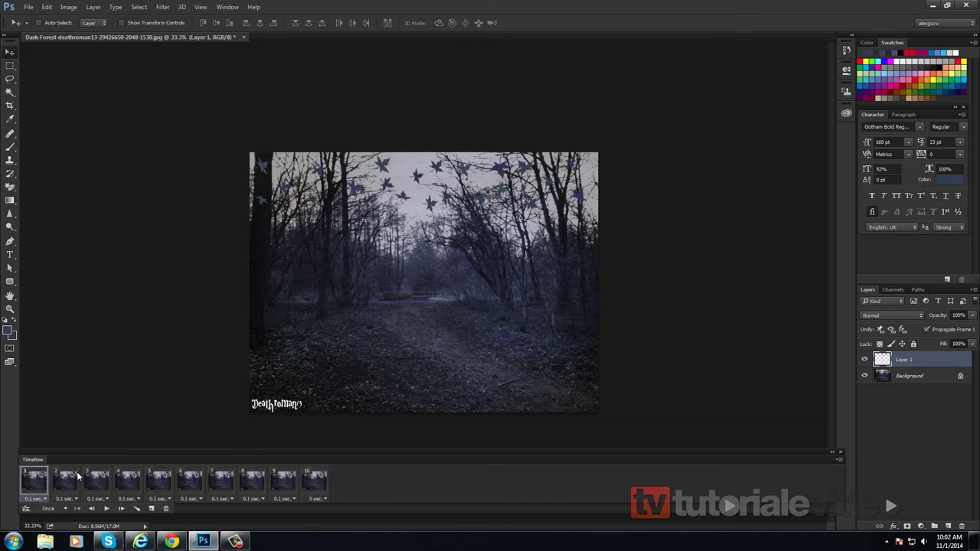
pyautogui.click(105, 510)
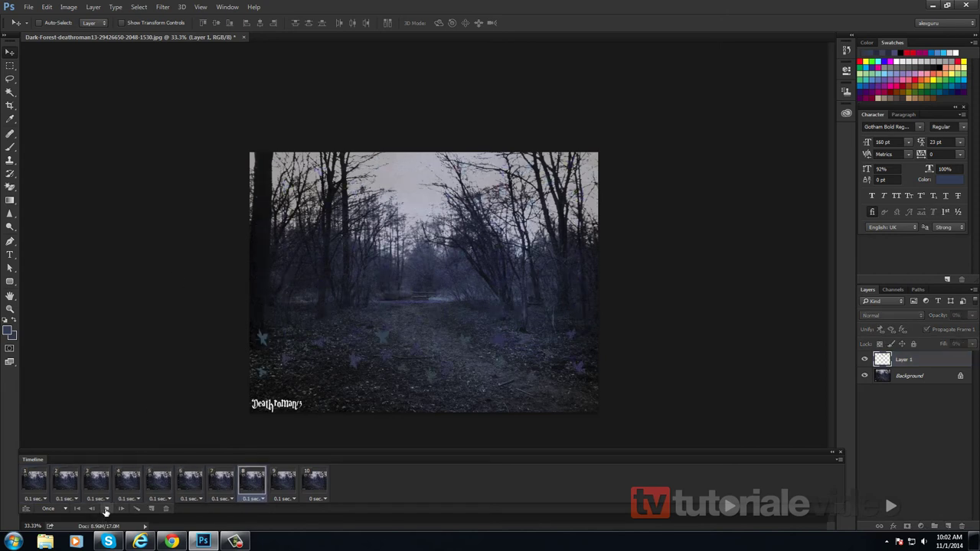
pyautogui.click(105, 510)
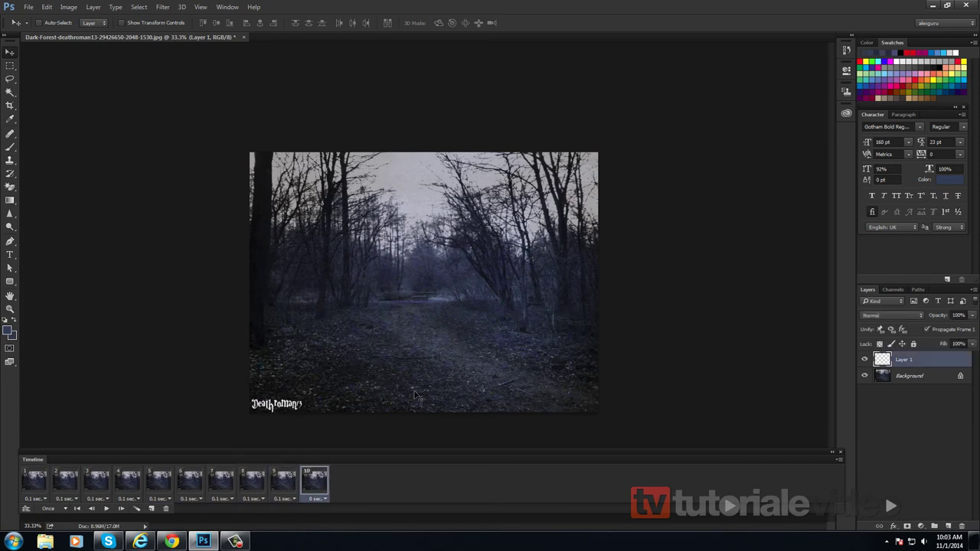
pyautogui.click(34, 484)
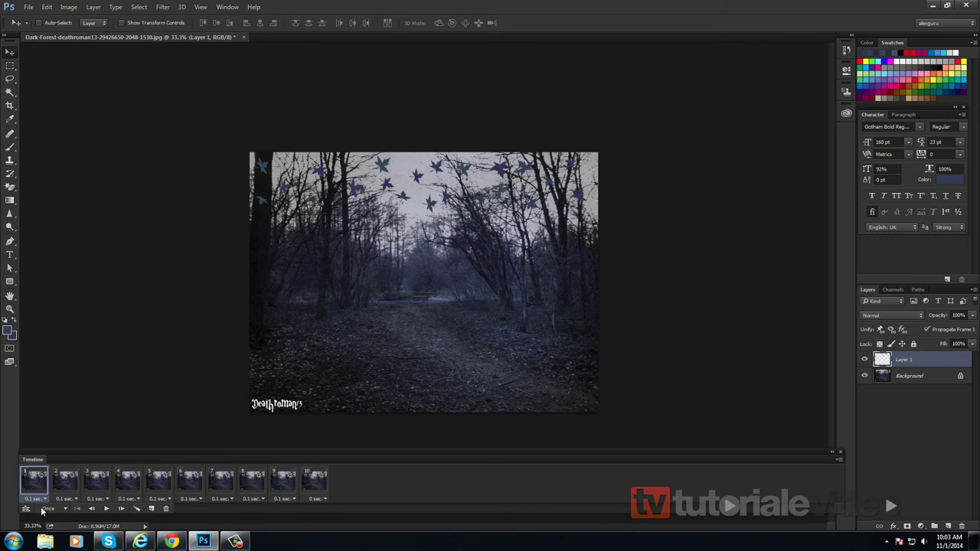
# Set the animation to loop 3 times and preview it
pyautogui.click(65, 509)
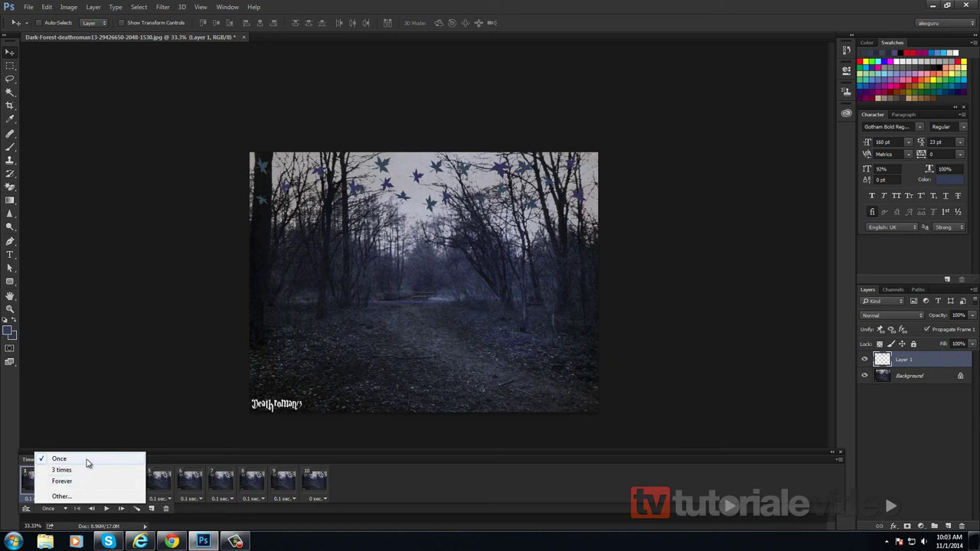
pyautogui.click(72, 473)
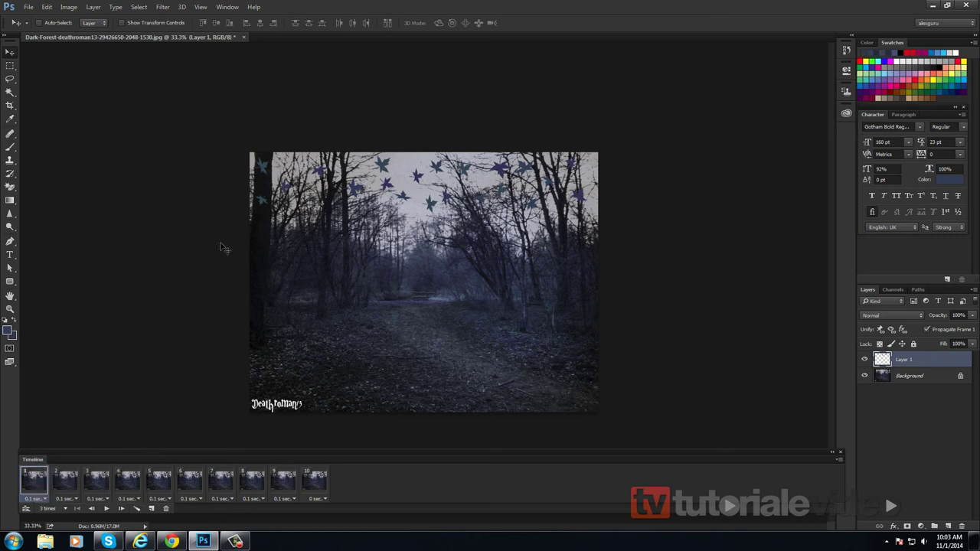
pyautogui.click(106, 509)
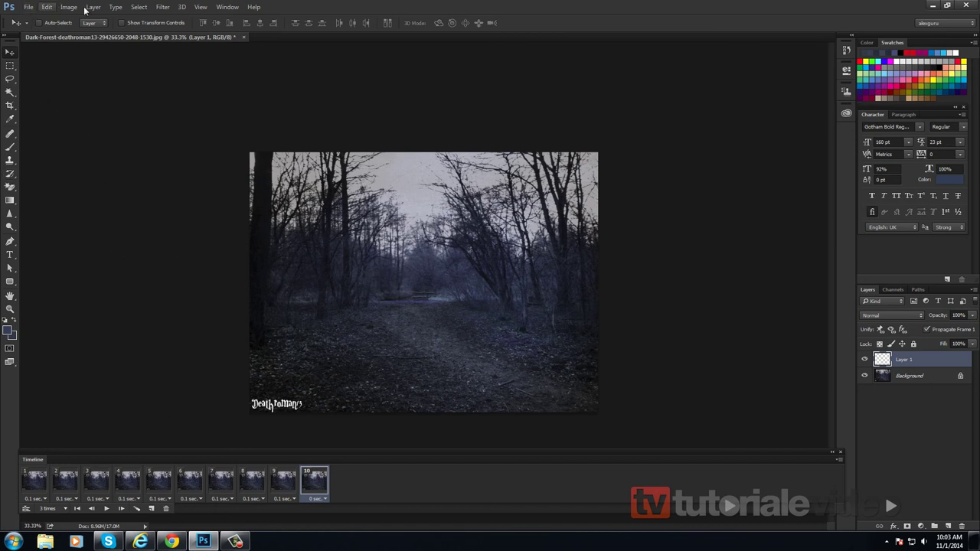
# Open Render Video and choose the Desktop as the output folder
pyautogui.click(27, 8)
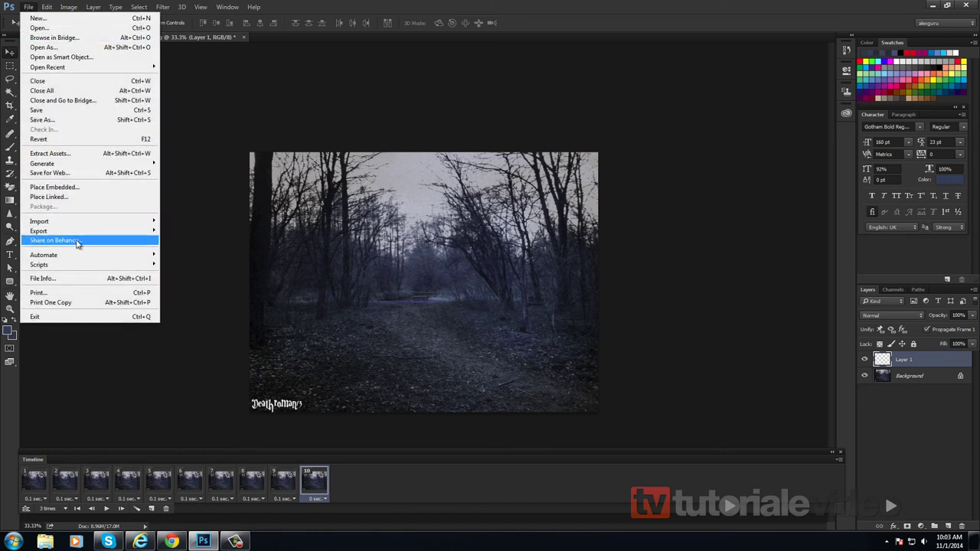
pyautogui.moveTo(46, 230)
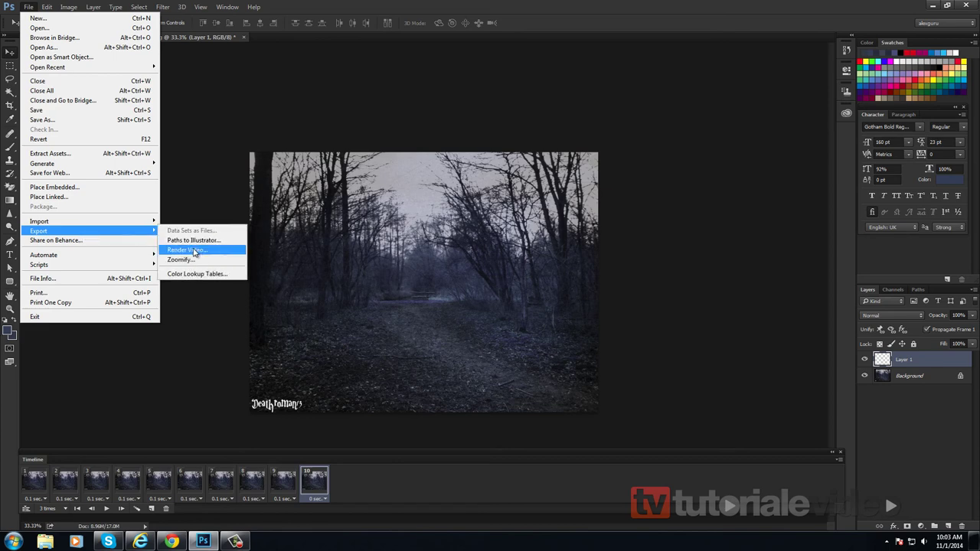
pyautogui.click(206, 253)
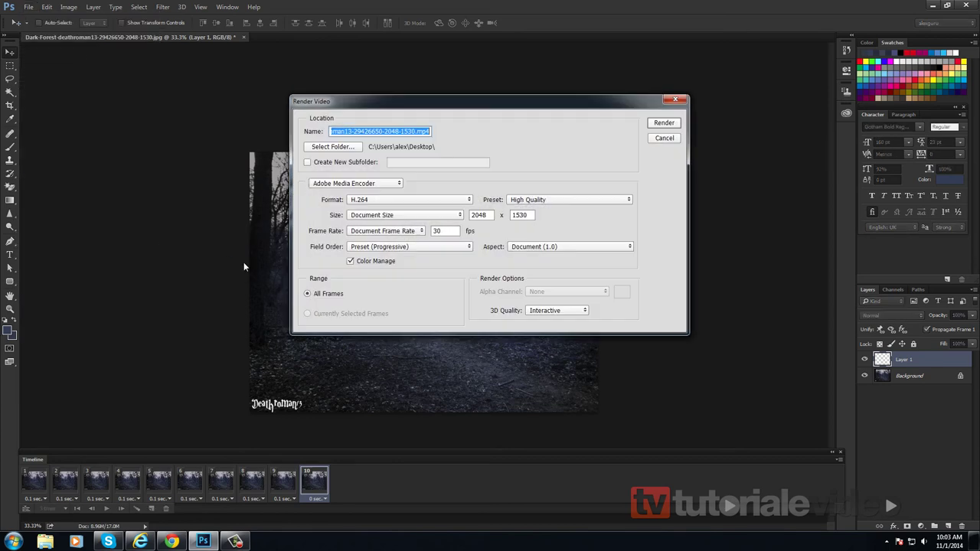
pyautogui.click(337, 148)
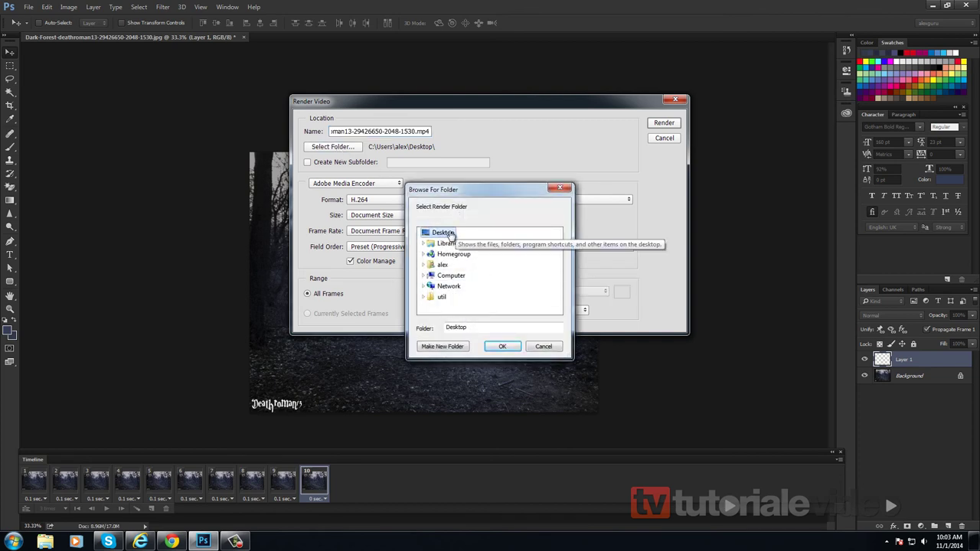
pyautogui.click(502, 346)
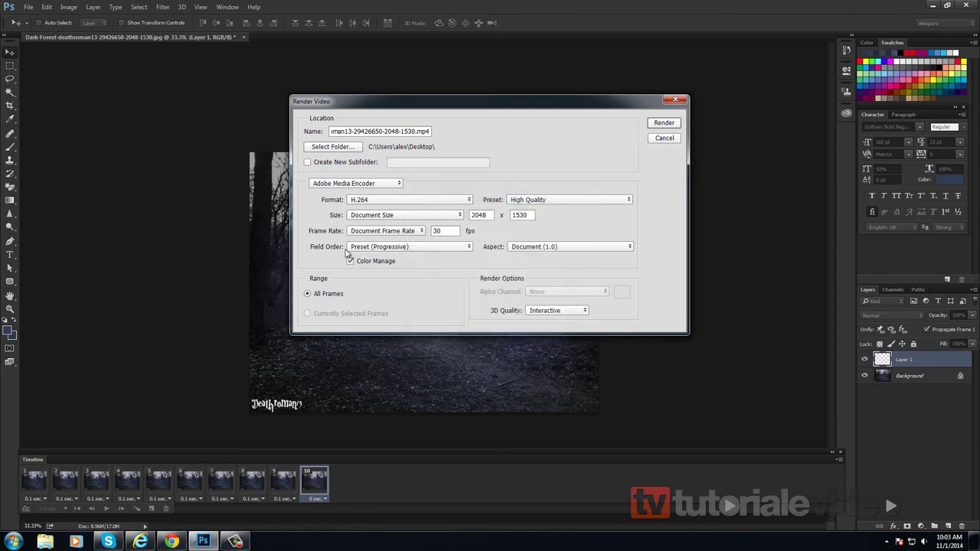
# Name the video 'frunzulite cazatoare' and render it as H.264
pyautogui.click(414, 134)
pyautogui.hotkey('ctrl', 'a')
pyautogui.press('BackSpace')
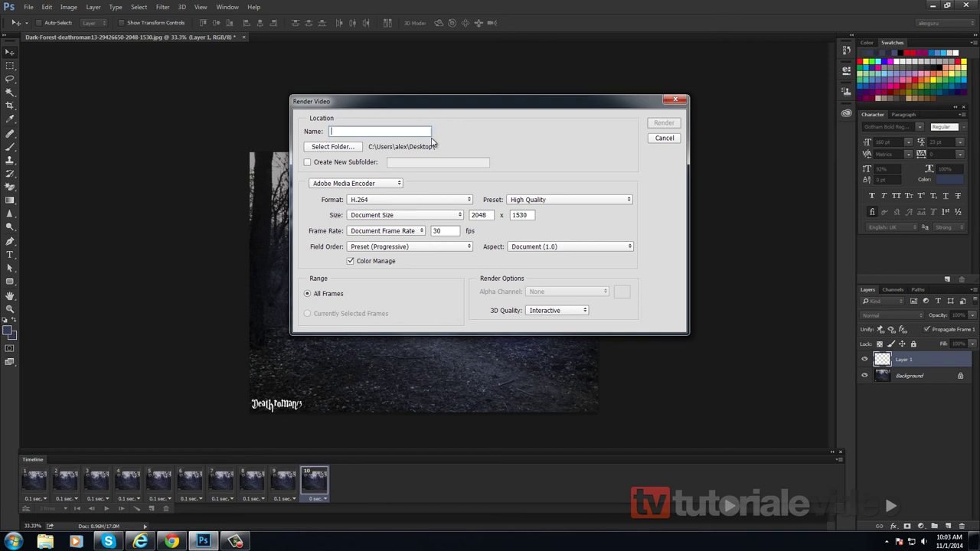
pyautogui.write('frunzulite cazatoare')
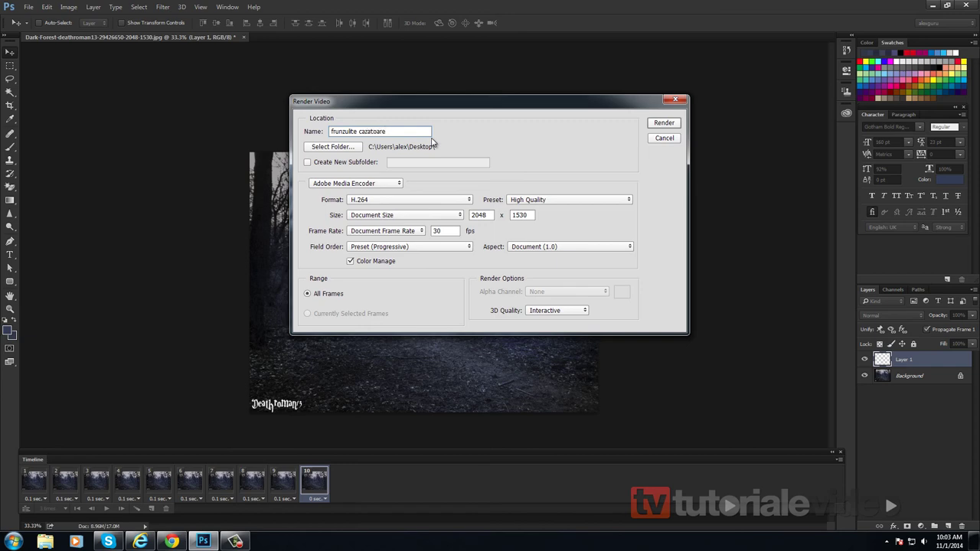
pyautogui.click(662, 123)
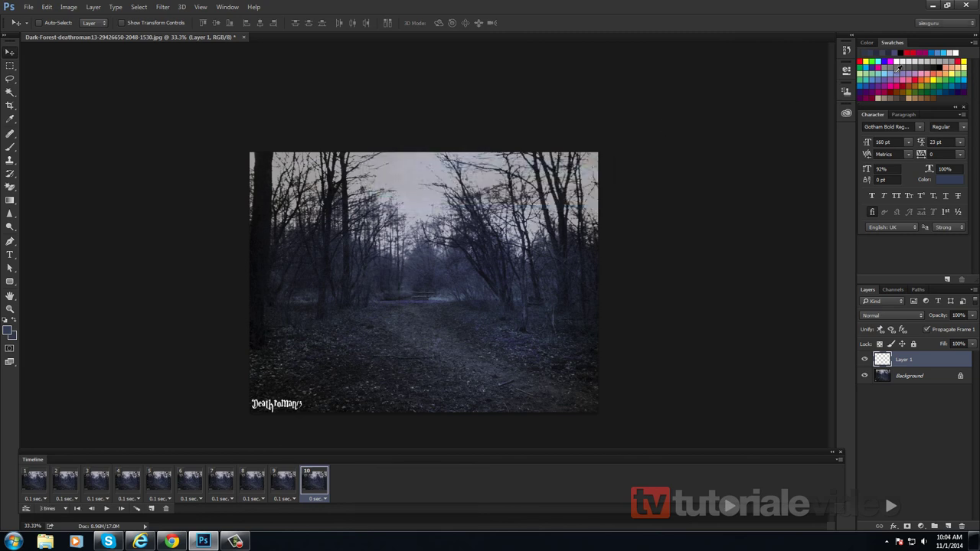
# Minimize Photoshop, play the 'frunzulite cazatoare' video from the Desktop in VLC, then close VLC
pyautogui.click(932, 6)
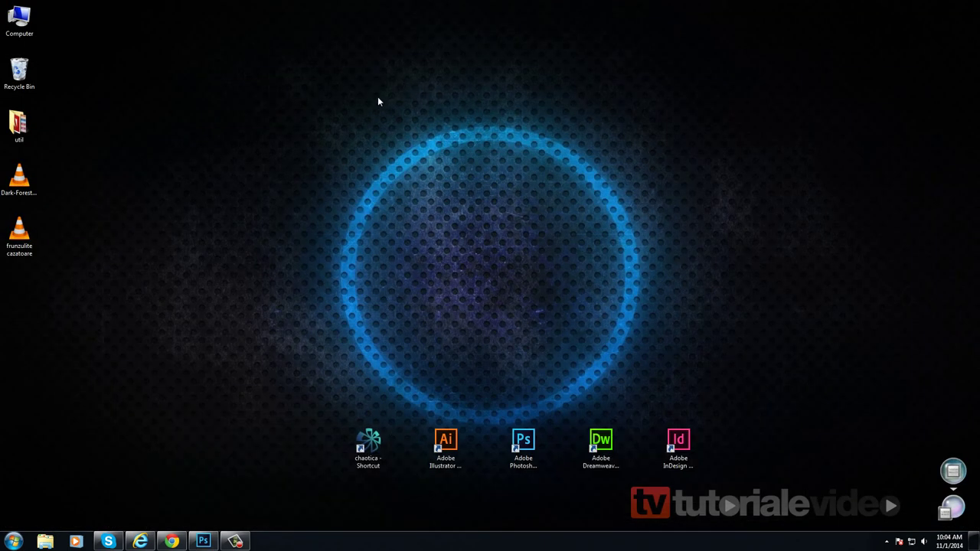
pyautogui.click(20, 244)
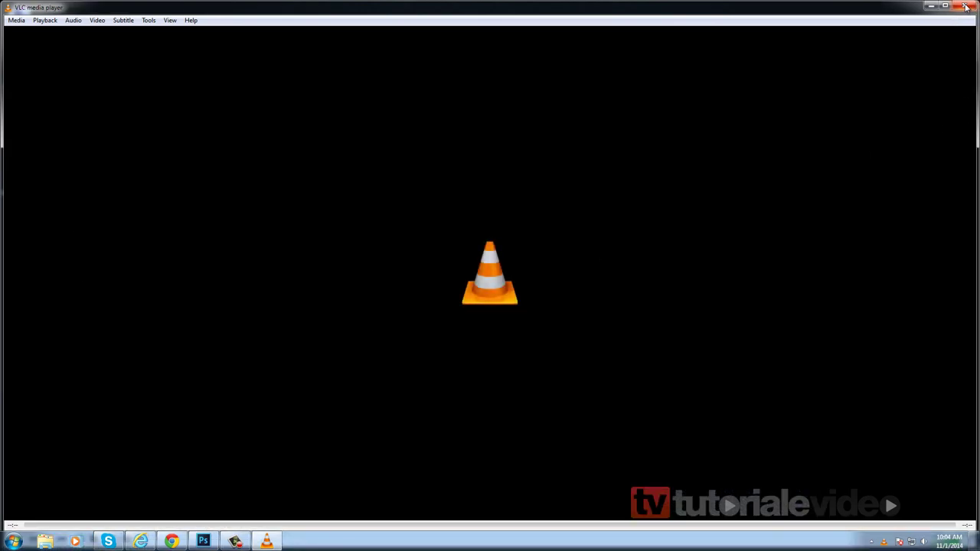
pyautogui.click(966, 7)
pyautogui.rightClick(422, 194)
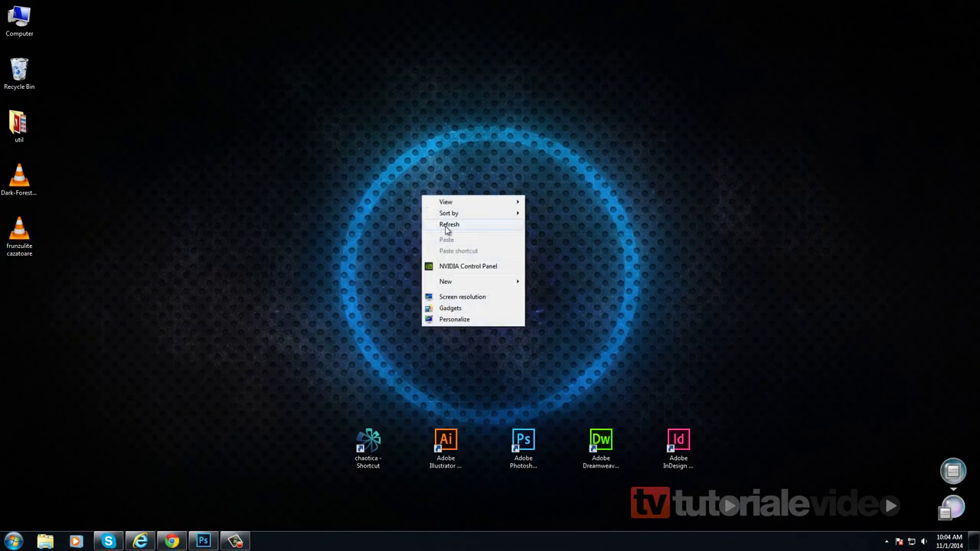
pyautogui.click(446, 227)
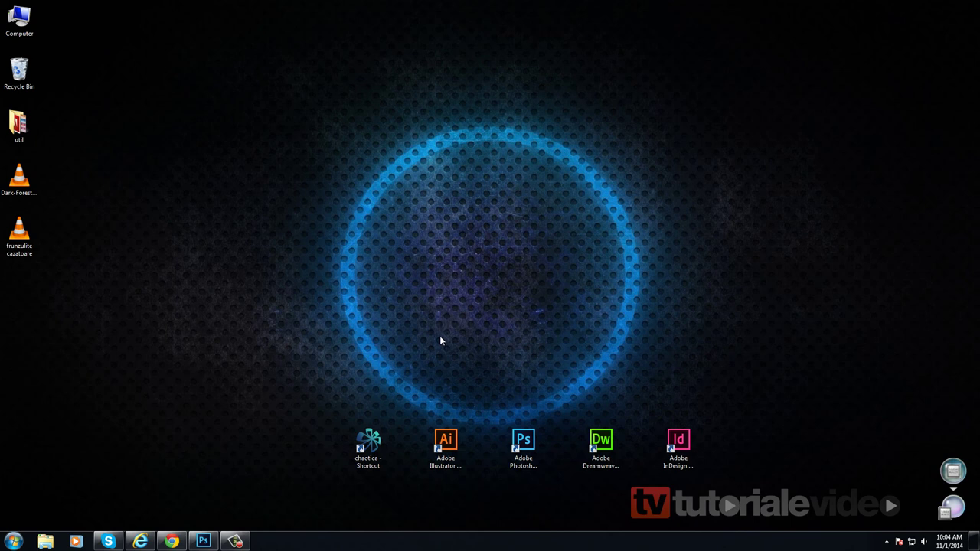
pyautogui.moveTo(387, 171); pyautogui.dragTo(575, 322)
pyautogui.click(235, 542)
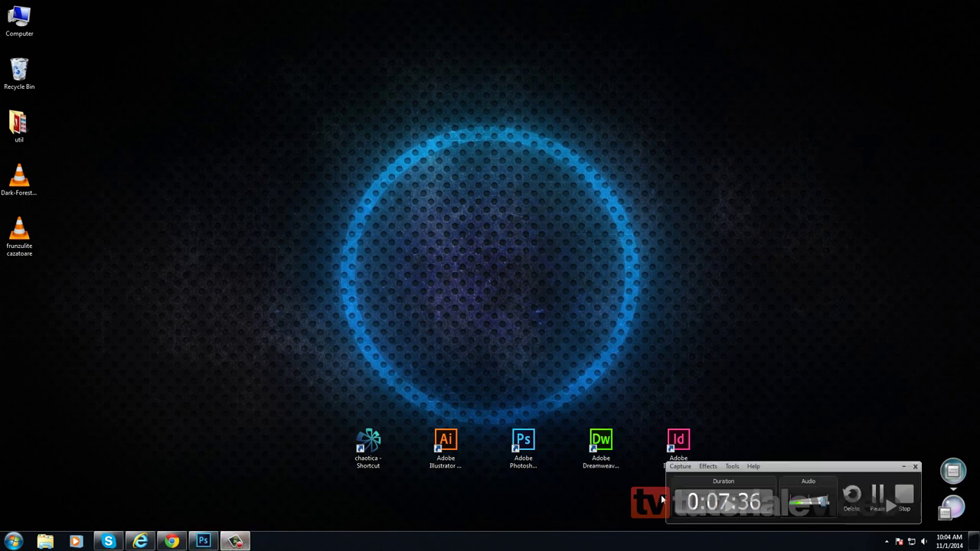